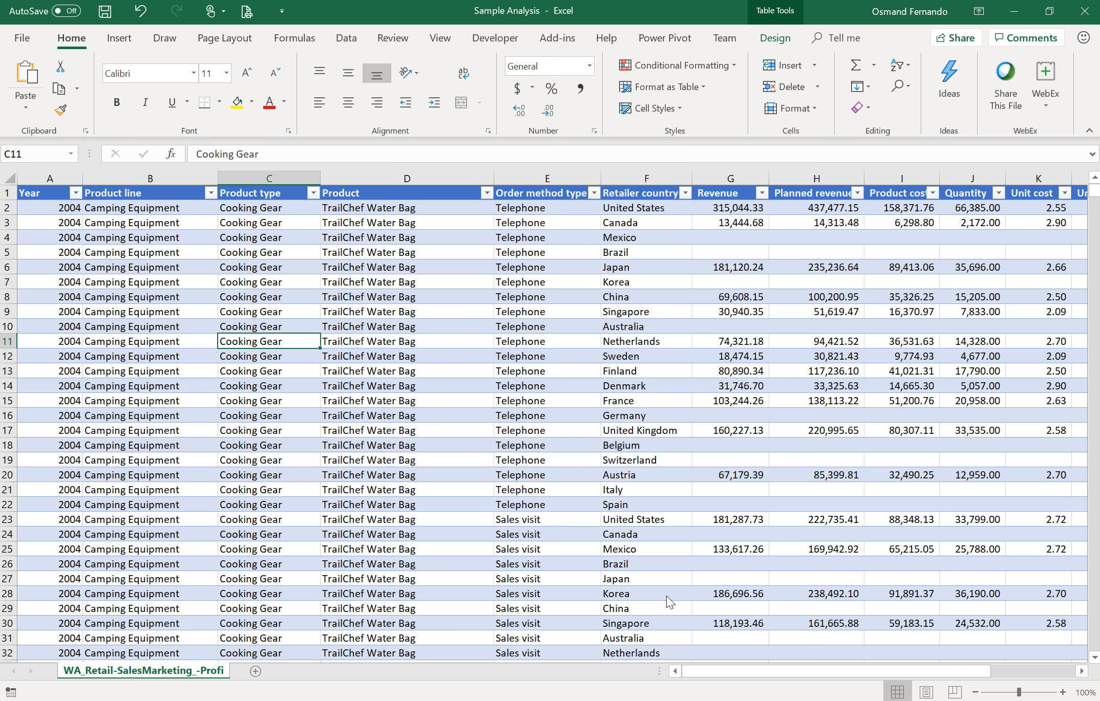
# - Create a PivotTable from Table1 on a new worksheet
pyautogui.click(226, 298)
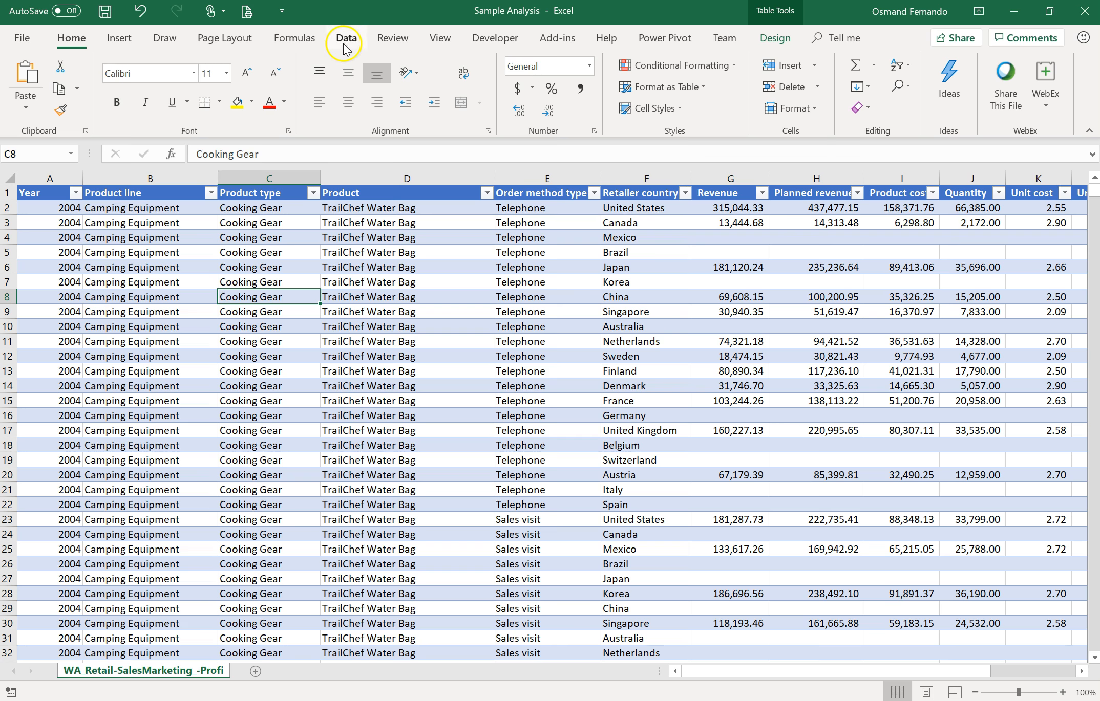
pyautogui.click(118, 38)
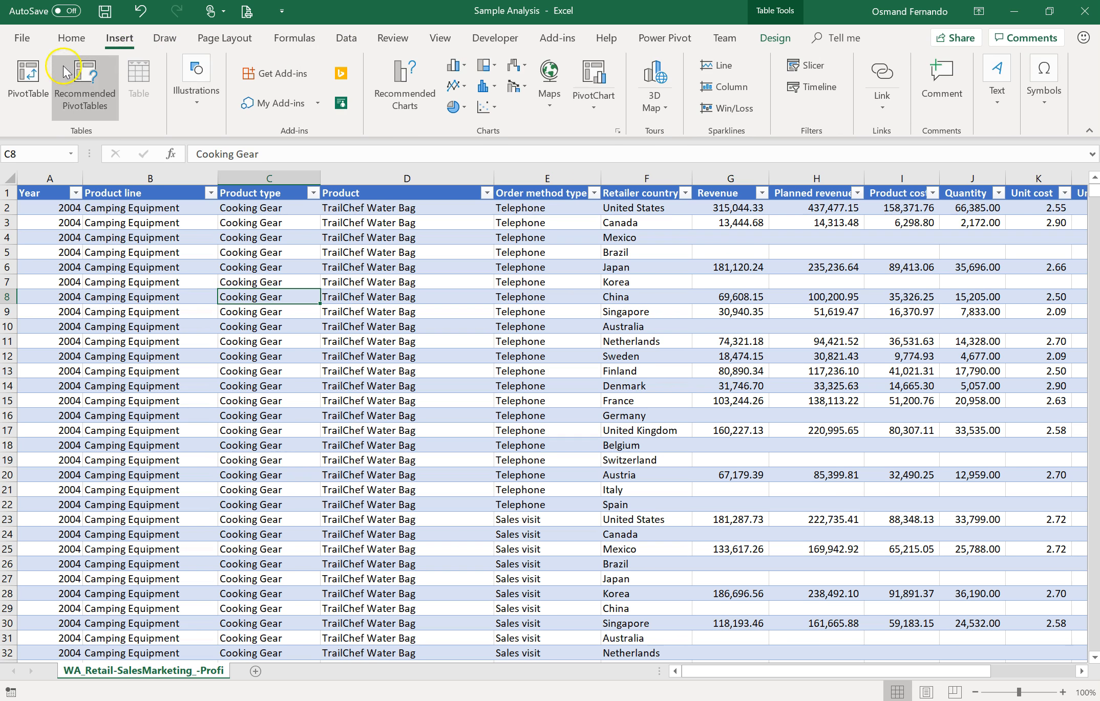
pyautogui.click(30, 74)
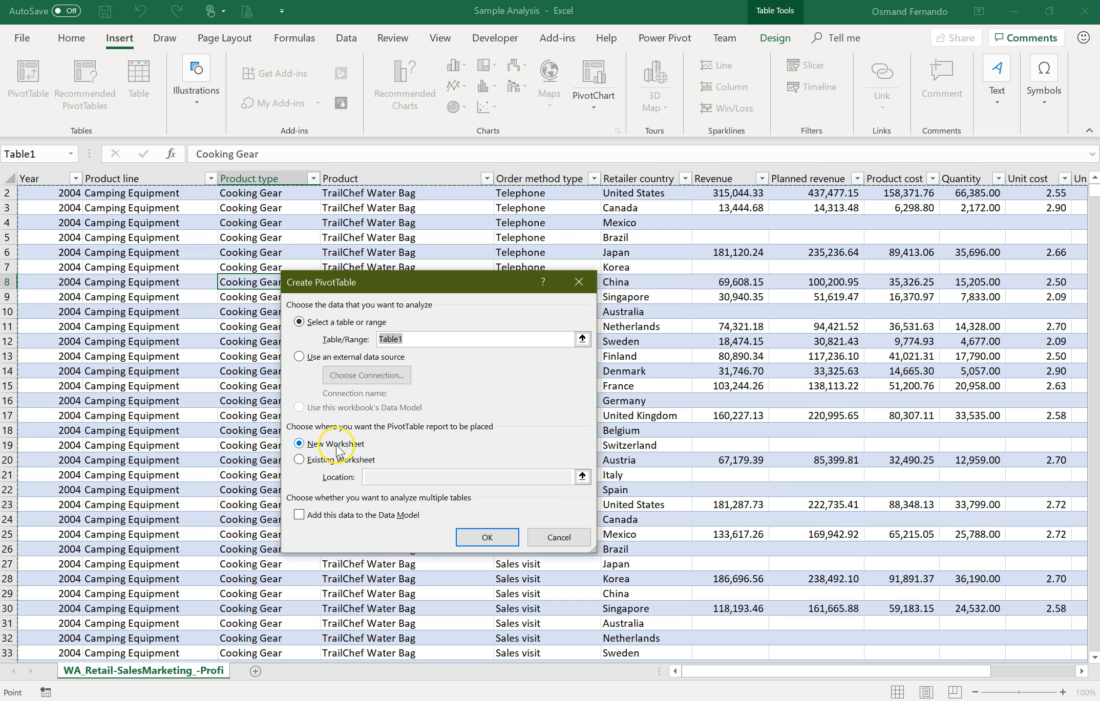
pyautogui.click(484, 538)
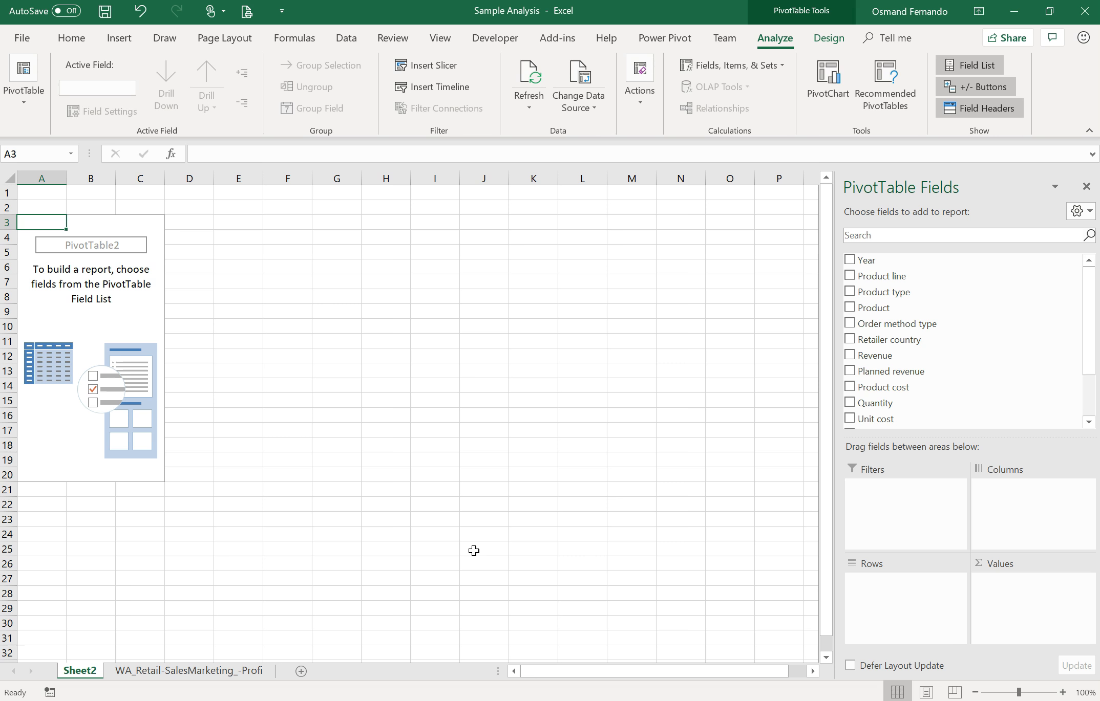
# - Add Revenue to the PivotTable's values and format the total in dollar accounting style with thousands separators
pyautogui.click(874, 356)
pyautogui.moveTo(874, 357); pyautogui.dragTo(1005, 589)
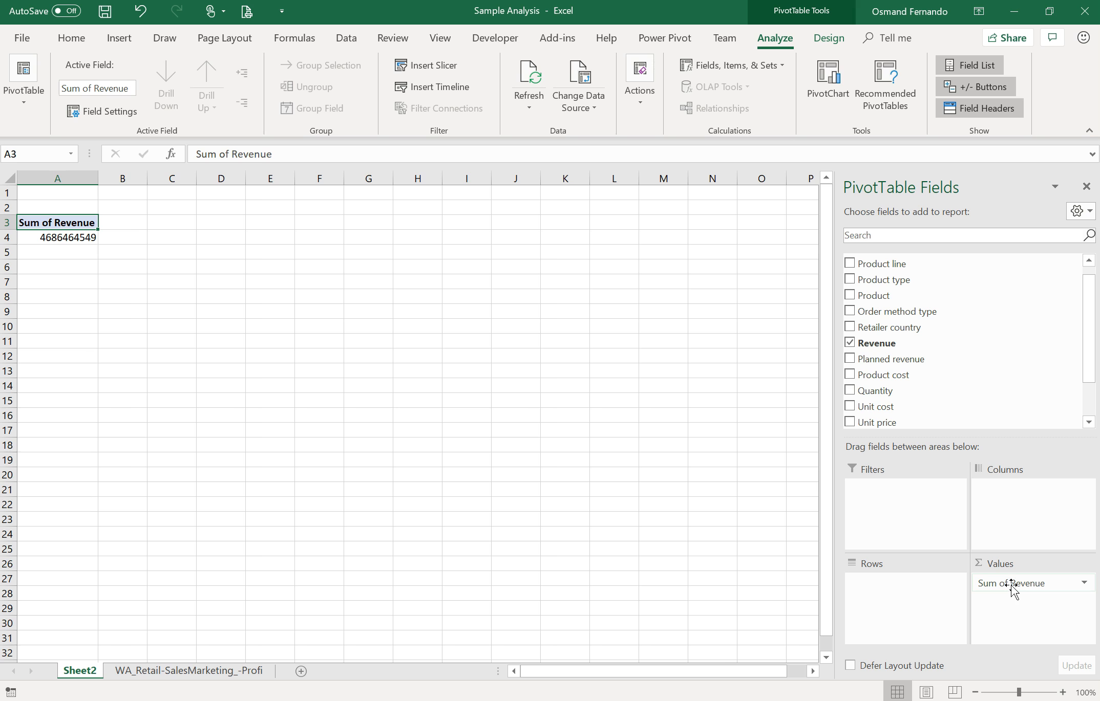
pyautogui.click(63, 239)
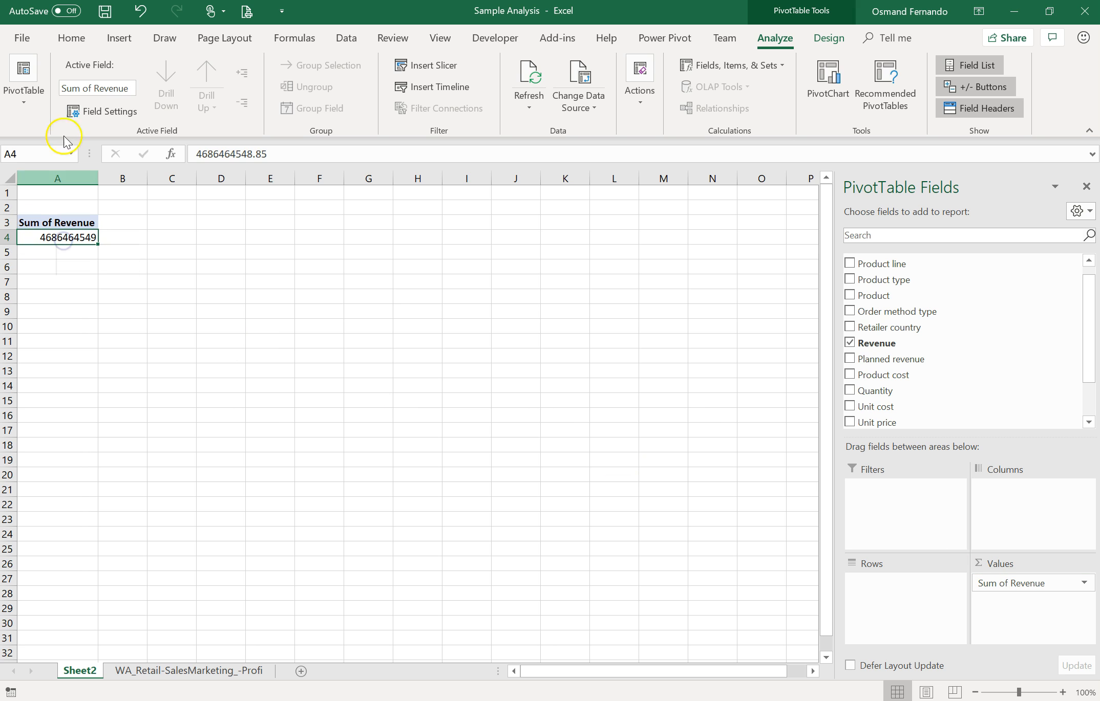
pyautogui.click(71, 37)
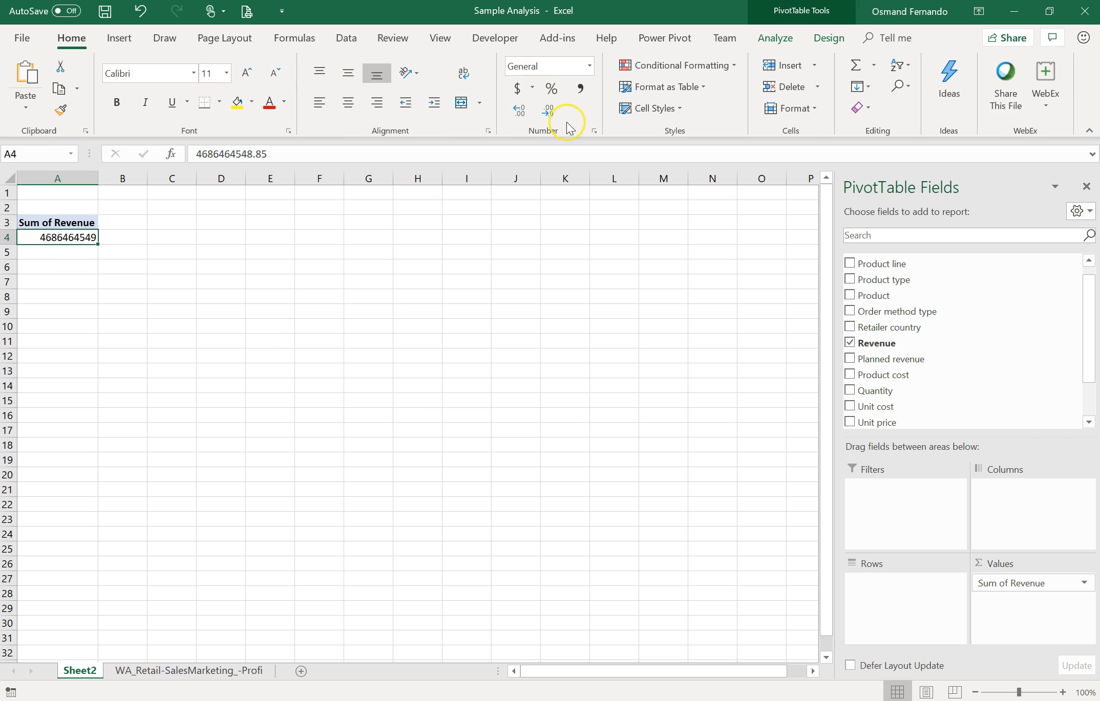
pyautogui.click(578, 89)
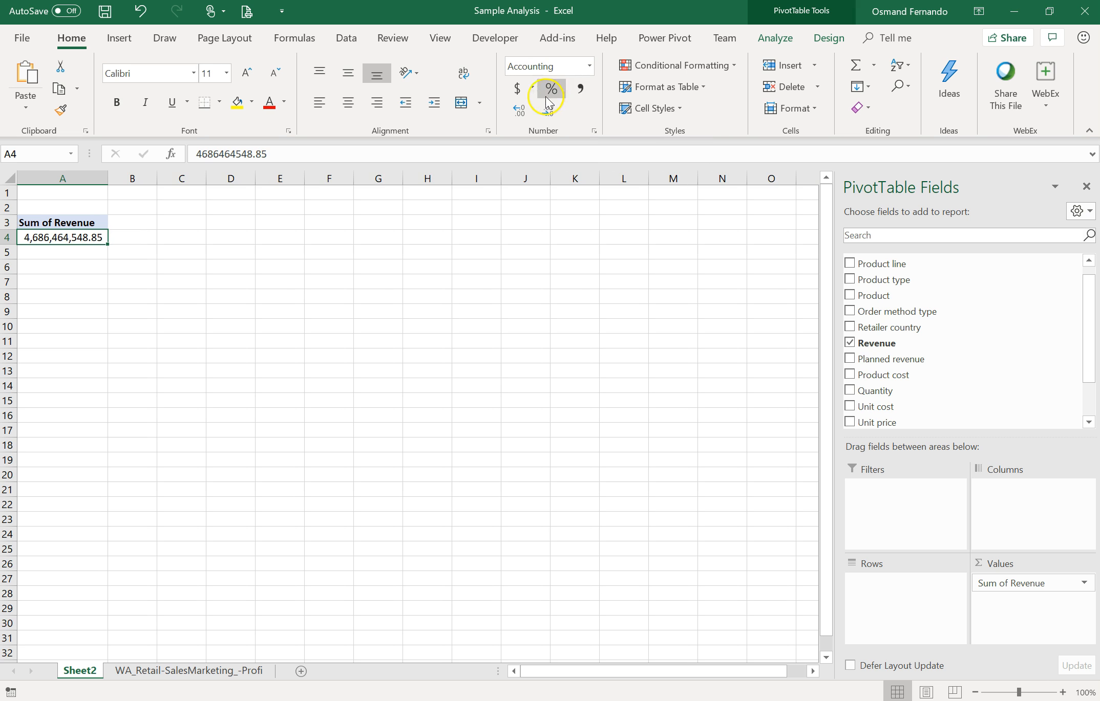
pyautogui.click(520, 92)
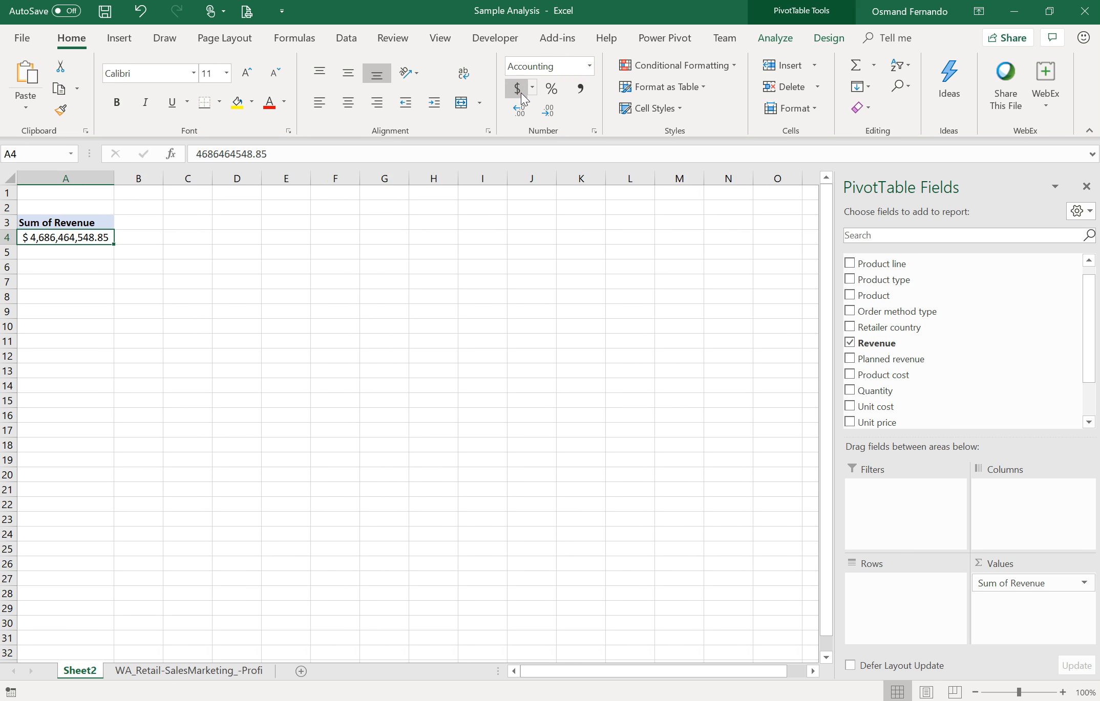
# - Break down the PivotTable's revenue by Year in rows
pyautogui.scroll(1, 975, 315)
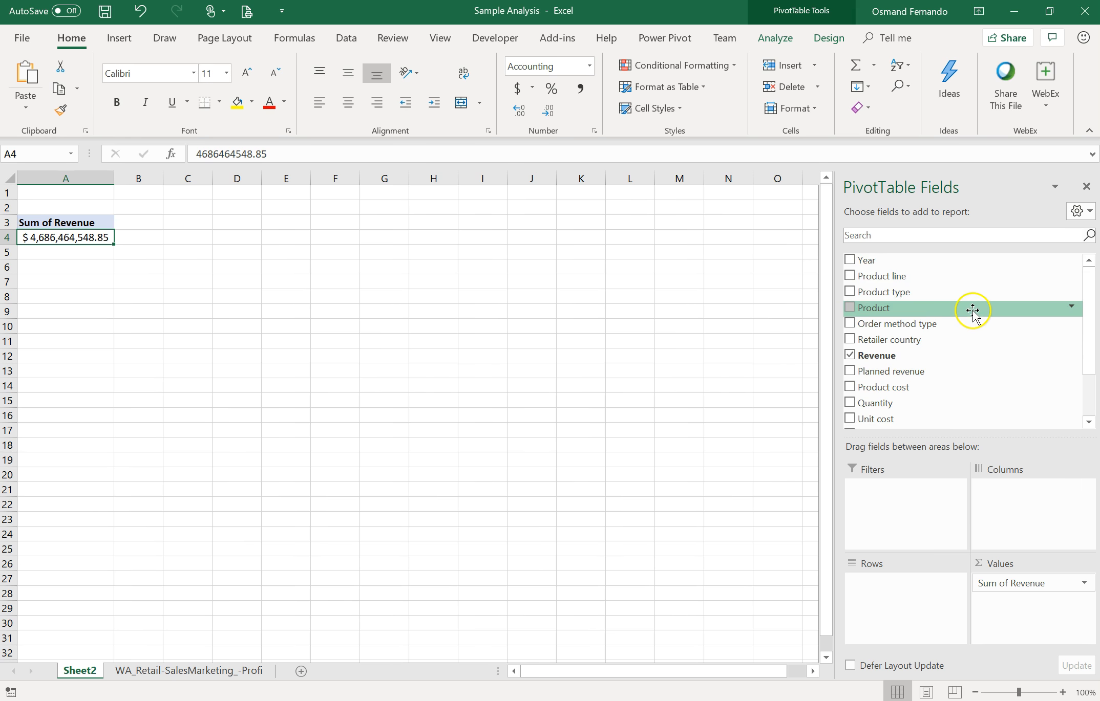
pyautogui.moveTo(908, 261); pyautogui.dragTo(906, 582)
pyautogui.click(47, 233)
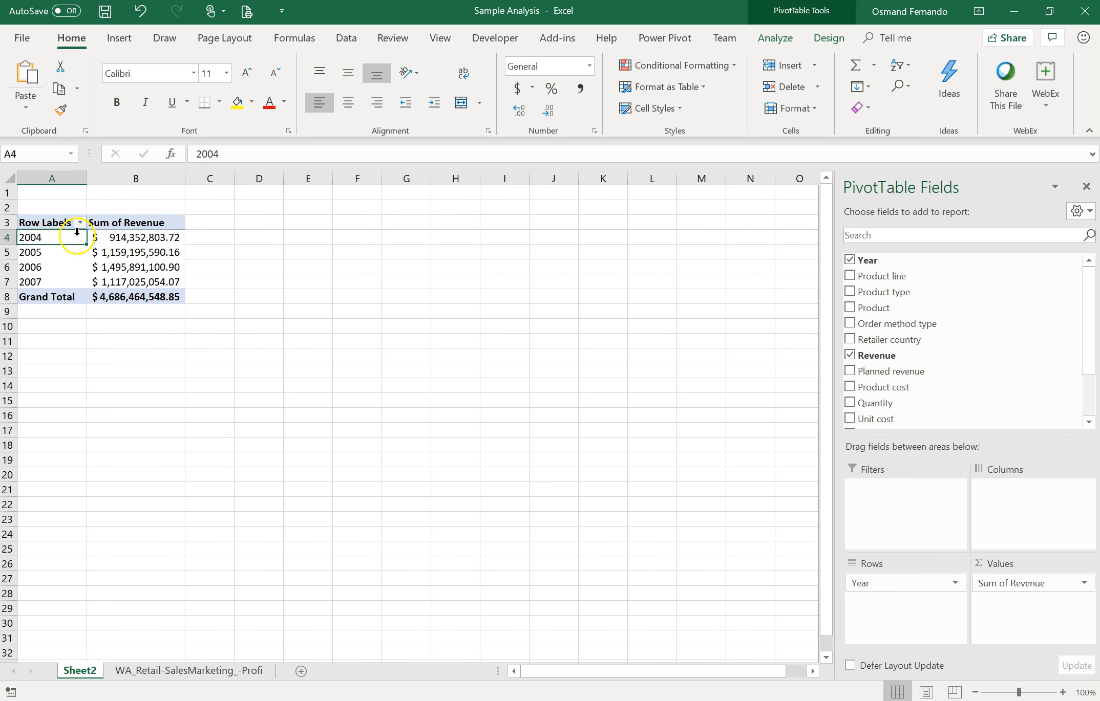
pyautogui.click(118, 253)
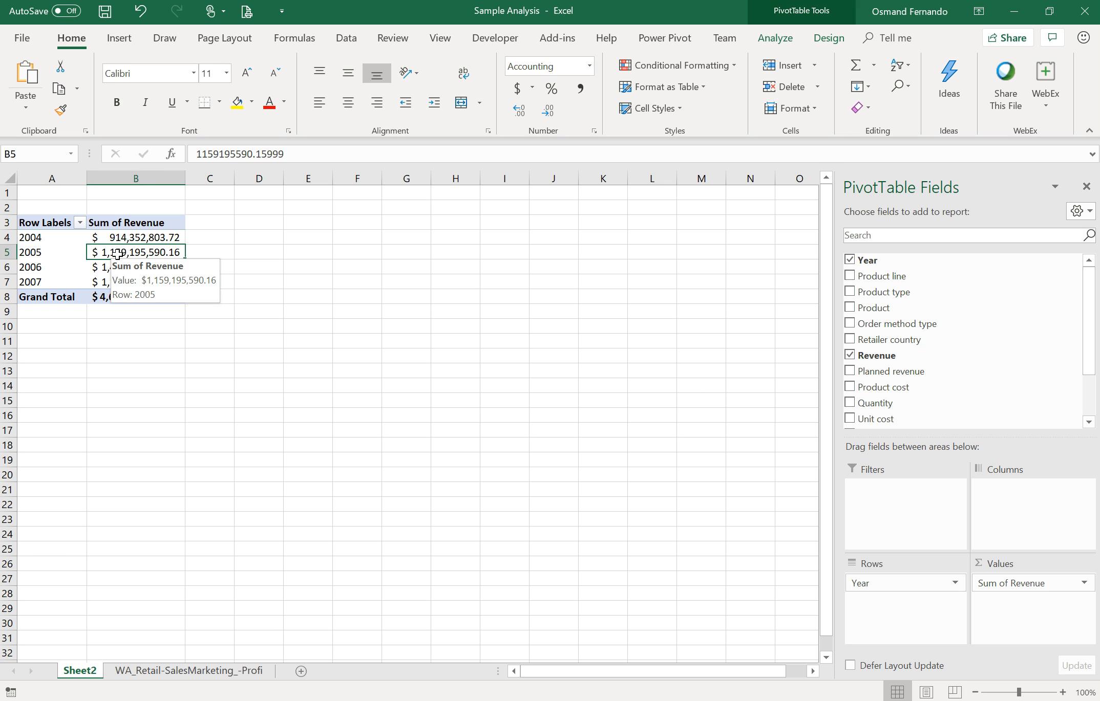
# - On the WA_Retail-SalesMarketing_-Profi sheet, add a record below the last table row with the year 2007
pyautogui.click(134, 666)
pyautogui.click(115, 518)
pyautogui.press('Left')
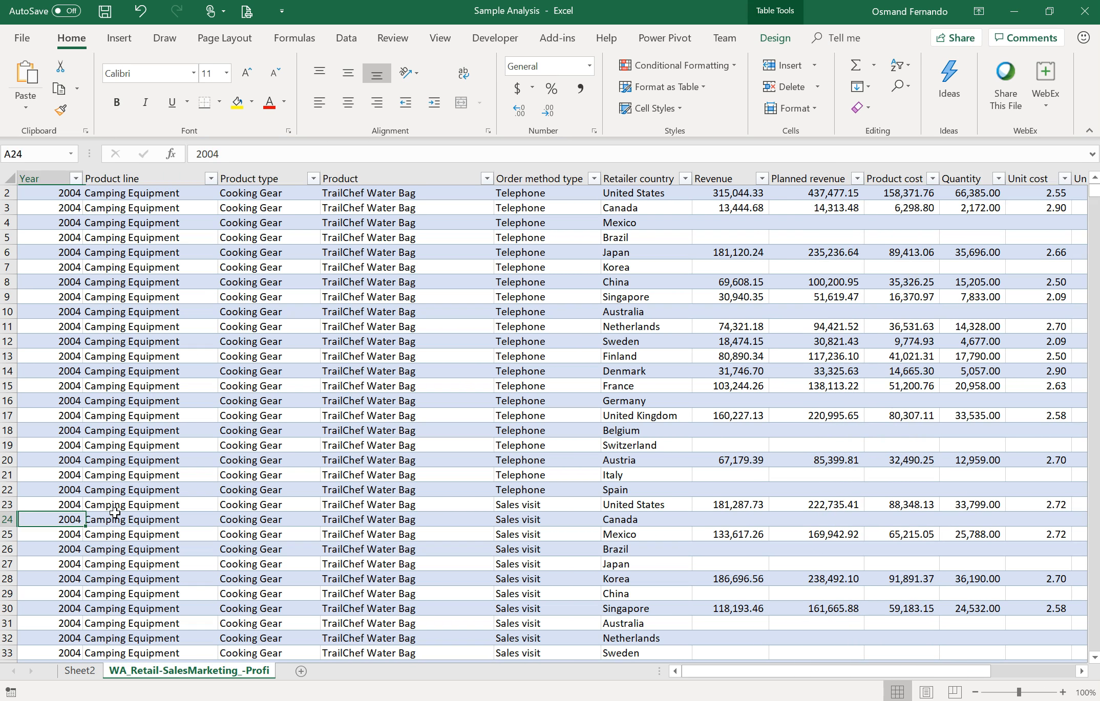
pyautogui.hotkey('ctrl', 'Down')
pyautogui.press('Down')
pyautogui.write('2007')
pyautogui.press('Tab')
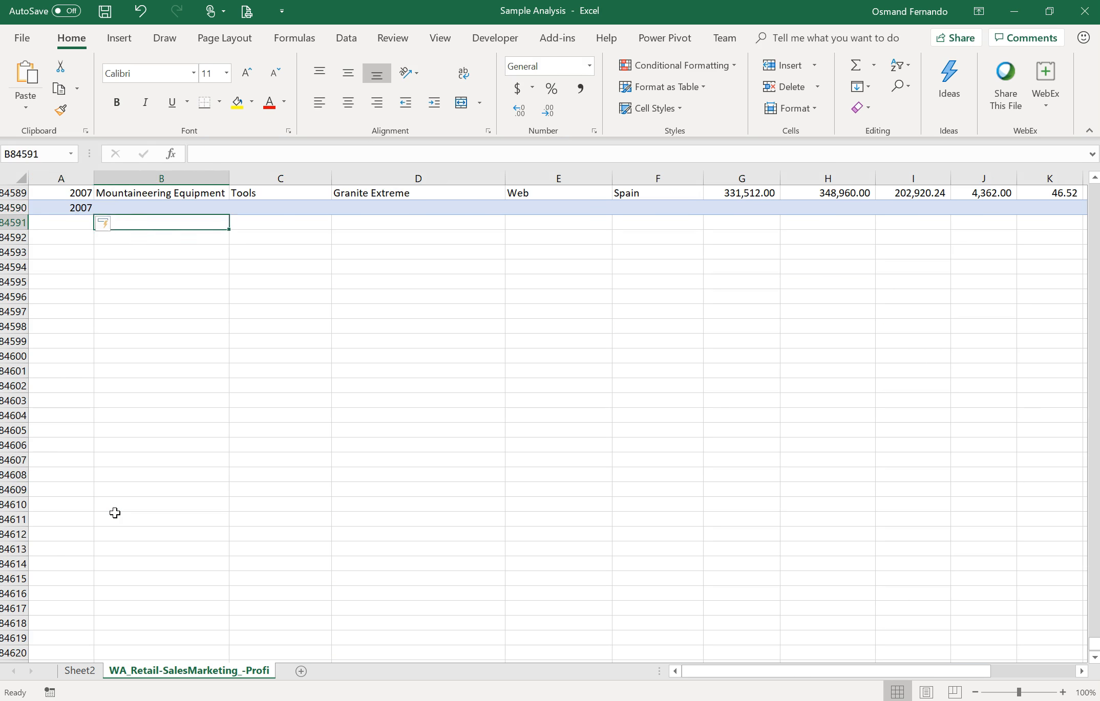
# - Fill the new record's product line, product type, product and order method from the row above
pyautogui.hotkey('shift', 'Right')
pyautogui.hotkey('shift', 'Right')
pyautogui.hotkey('shift', 'Right')
pyautogui.hotkey('ctrl', 'd')
pyautogui.press('Right')
pyautogui.press('Right')
pyautogui.press('Right')
pyautogui.press('Right')
# - Enter Italy as the new record's retailer country and 50000 as its revenue
pyautogui.write('Italy')
pyautogui.press('Tab')
pyautogui.write('50000')
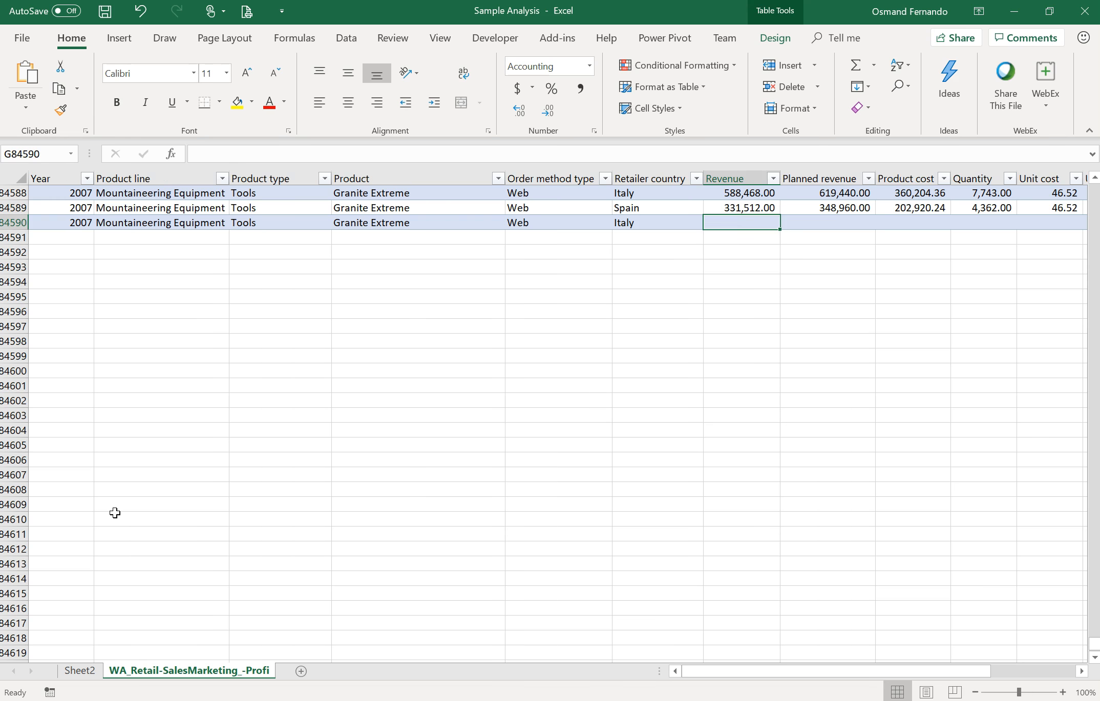
pyautogui.press('Return')
pyautogui.press('Up')
# - Enter a planned revenue of 60000, a product cost of 45,000 and a quantity of 500 for the new record
pyautogui.press('Right')
pyautogui.write('60000')
pyautogui.press('Tab')
pyautogui.write('45,000')
pyautogui.press('Tab')
pyautogui.write('500')
pyautogui.press('Tab')
# - Set the new record's unit cost to 100 and its unit price to 120
pyautogui.write('100')
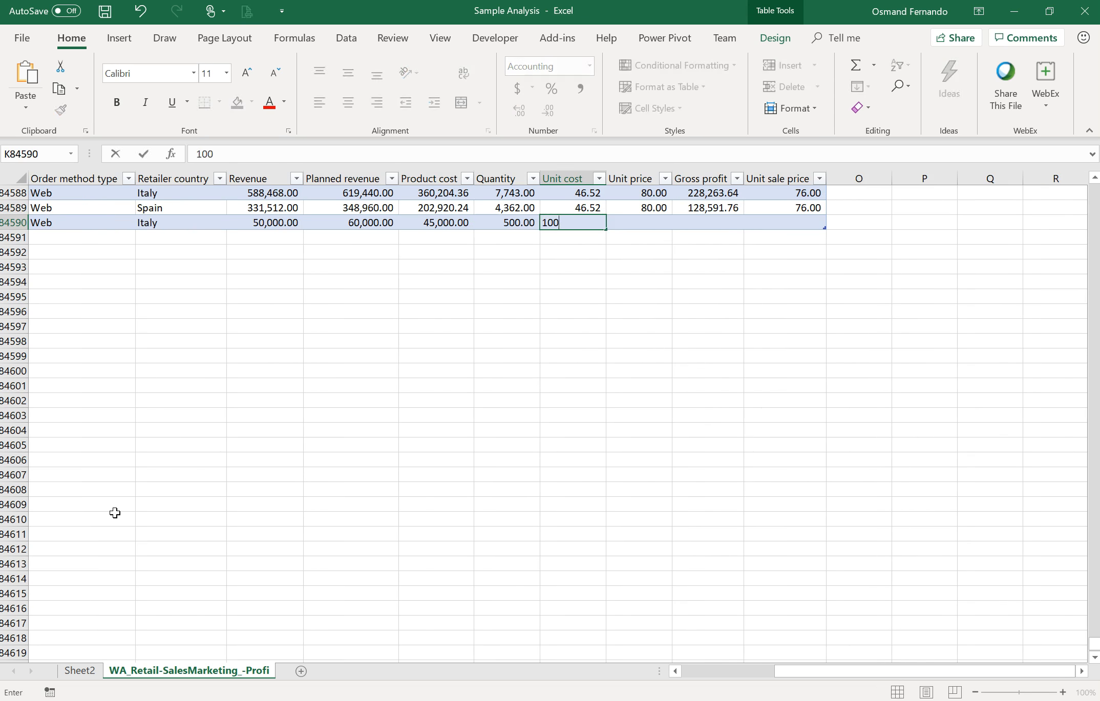
pyautogui.press('Tab')
pyautogui.write('120')
pyautogui.press('Tab')
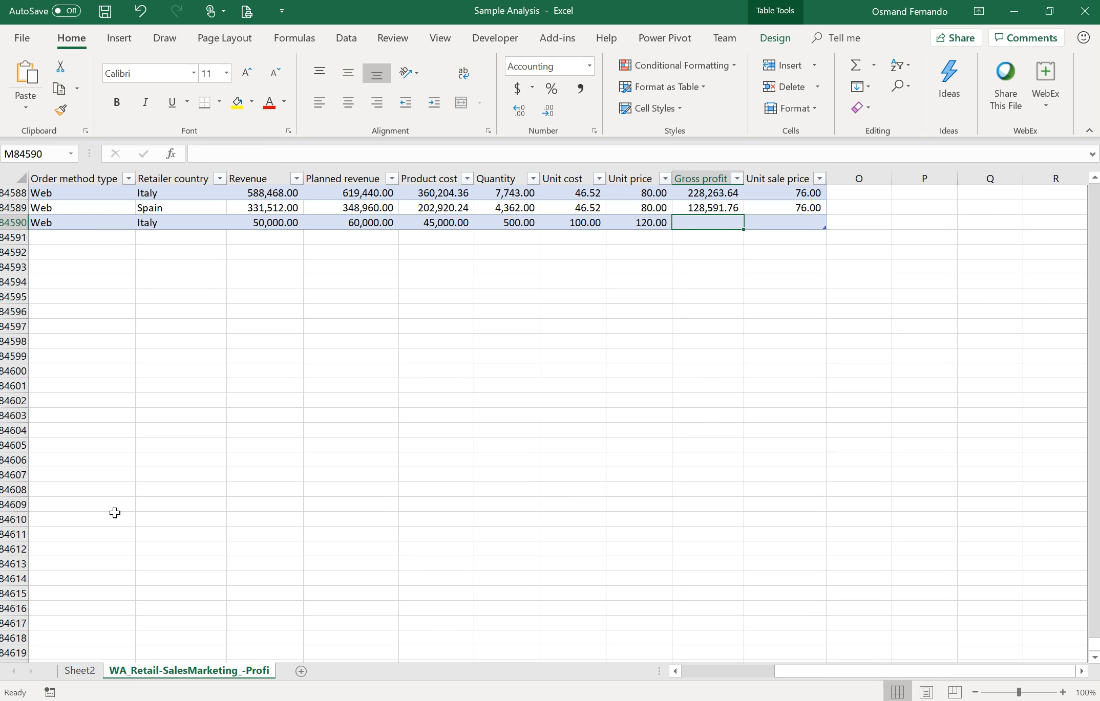
# - Complete the new record with a gross profit of 10000 and a unit sale price of 20
pyautogui.write('10000')
pyautogui.press('Return')
pyautogui.press('Right')
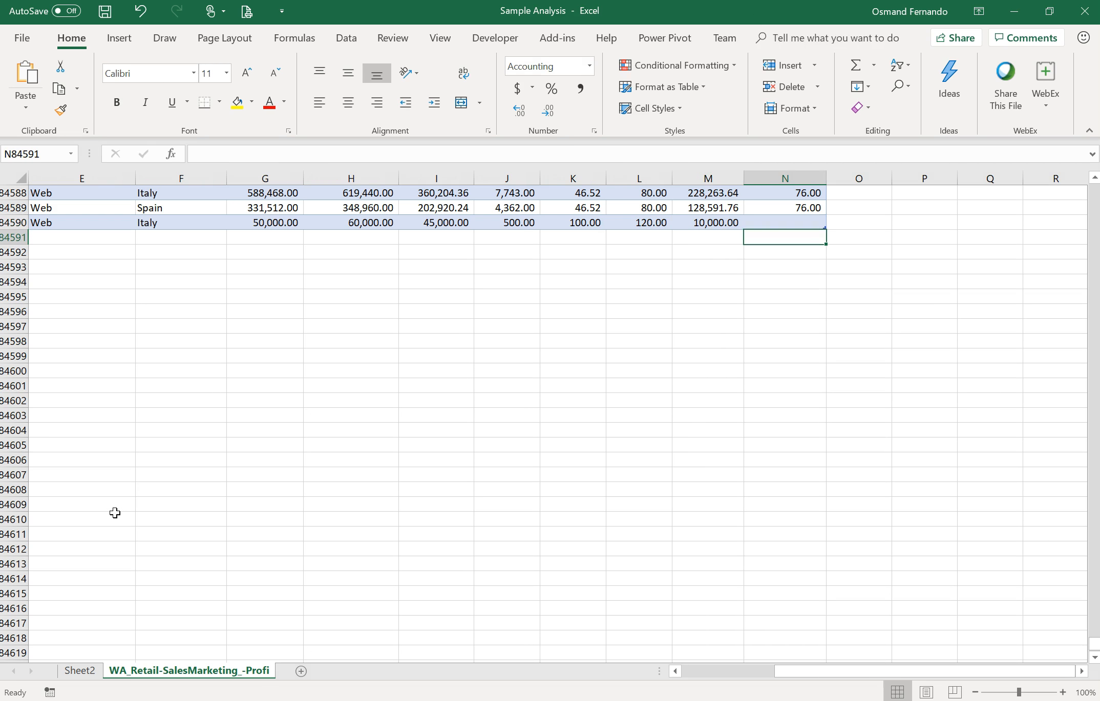
pyautogui.press('Up')
pyautogui.press('Up')
pyautogui.press('Down')
pyautogui.write('20')
pyautogui.press('Return')
pyautogui.press('Up')
pyautogui.press('Left')
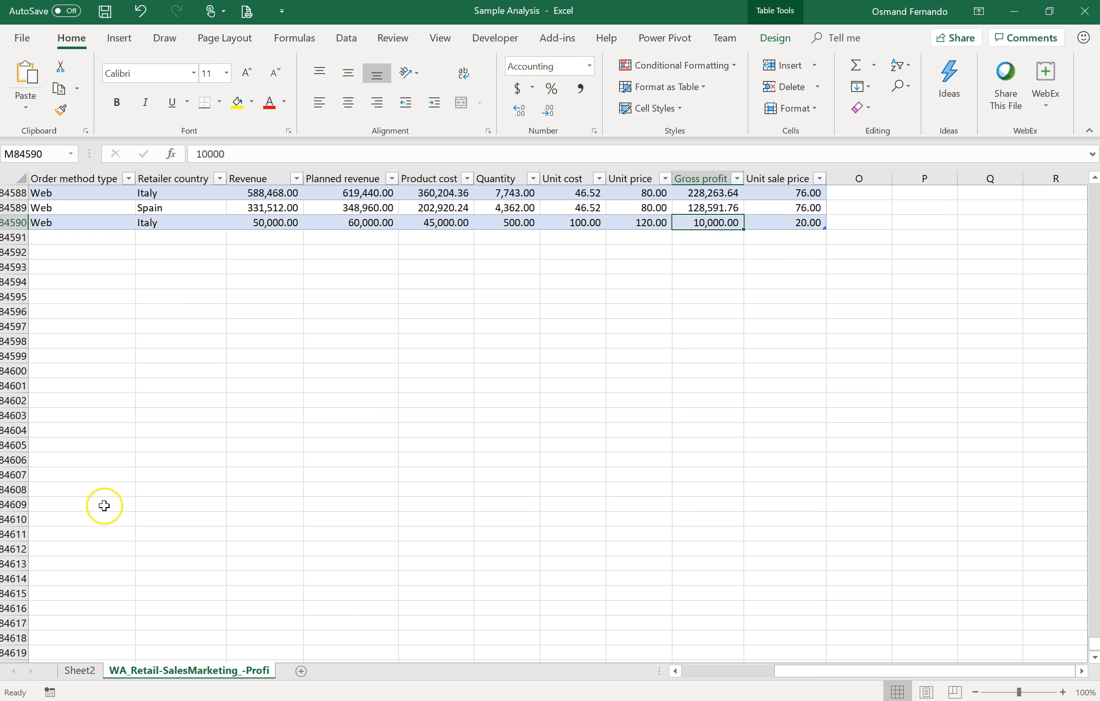
# - Review the new record's entries from unit sale price back to year
pyautogui.press('Left')
pyautogui.press('Left')
pyautogui.press('Left')
pyautogui.press('Left')
pyautogui.press('Left')
pyautogui.press('Left')
pyautogui.press('Left')
pyautogui.press('Left')
pyautogui.press('Left')
pyautogui.press('Left')
pyautogui.press('Left')
pyautogui.press('Left')
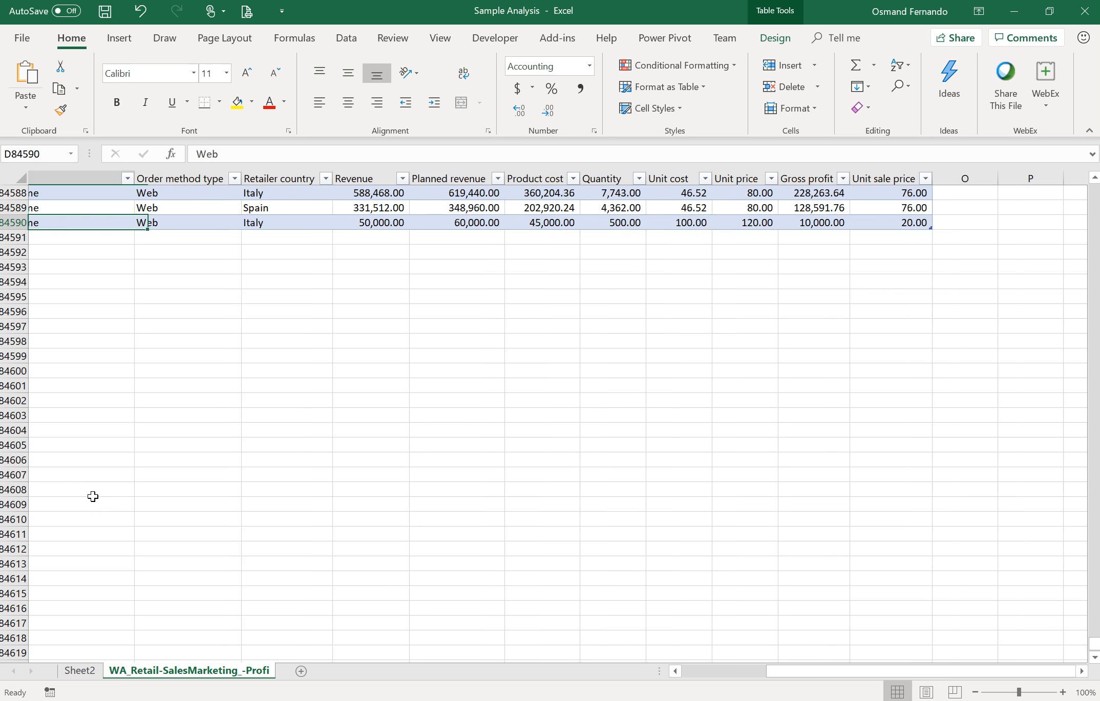
pyautogui.press('Right')
pyautogui.press('Right')
pyautogui.press('Right')
pyautogui.press('Right')
pyautogui.press('Right')
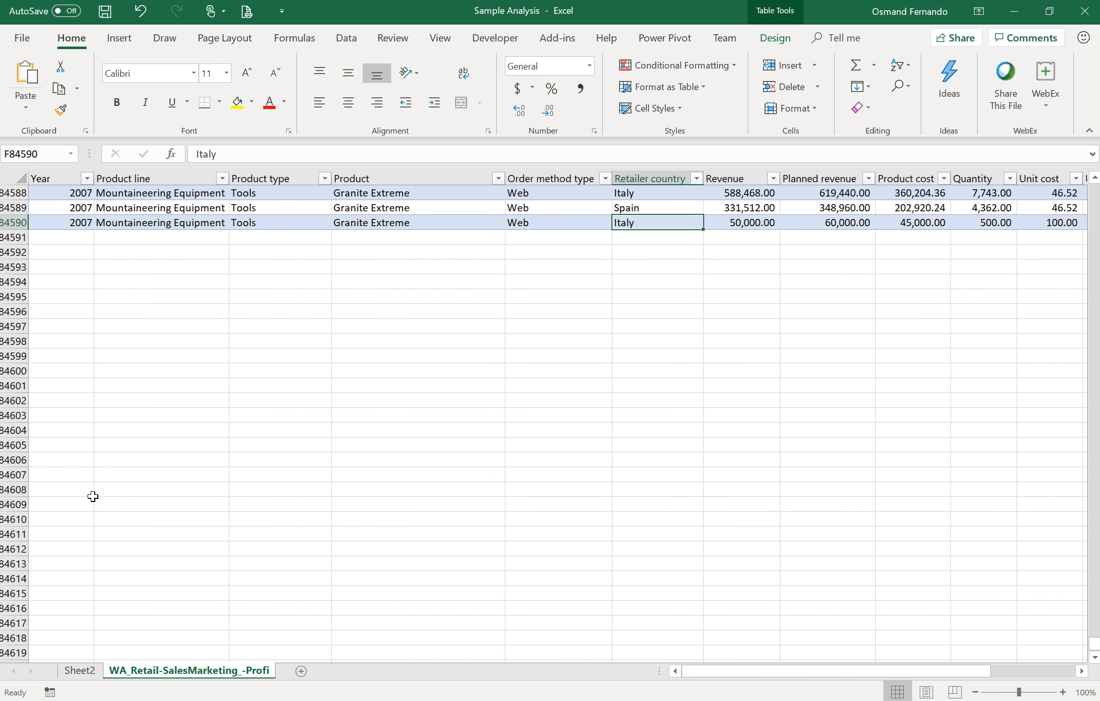
pyautogui.press('Right')
pyautogui.press('Left')
pyautogui.press('Left')
pyautogui.press('Left')
pyautogui.press('Left')
pyautogui.press('Left')
pyautogui.press('Left')
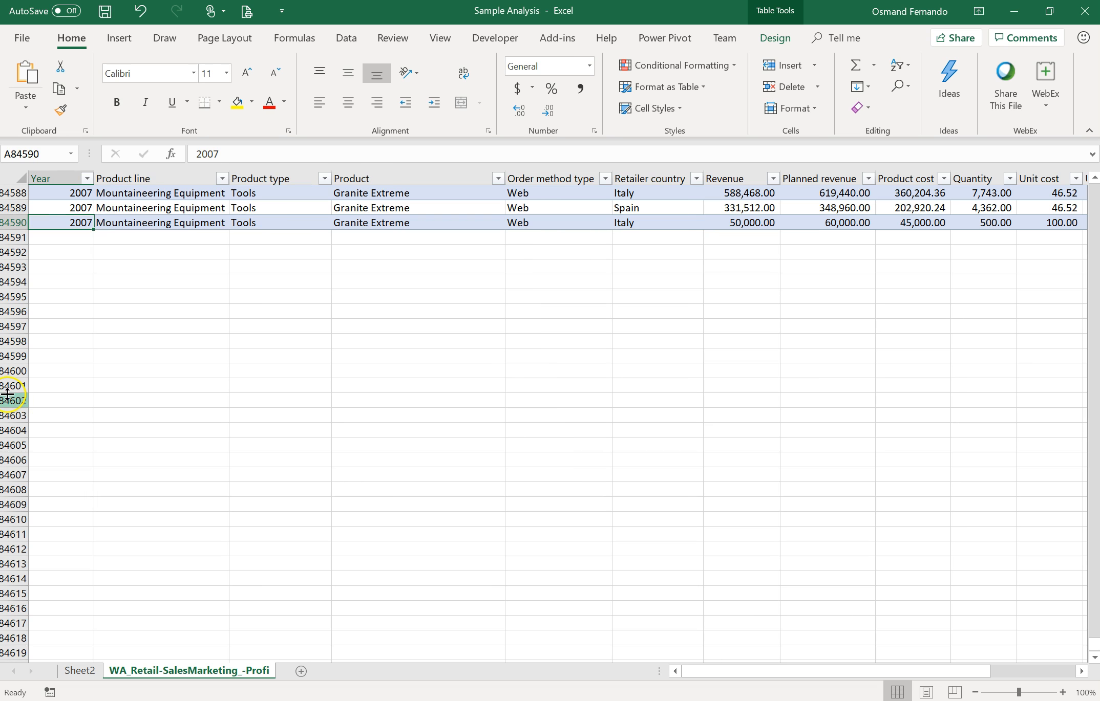
# - Copy the 2007 revenue from the PivotTable on Sheet2 and paste it as a value into cell D7
pyautogui.click(76, 670)
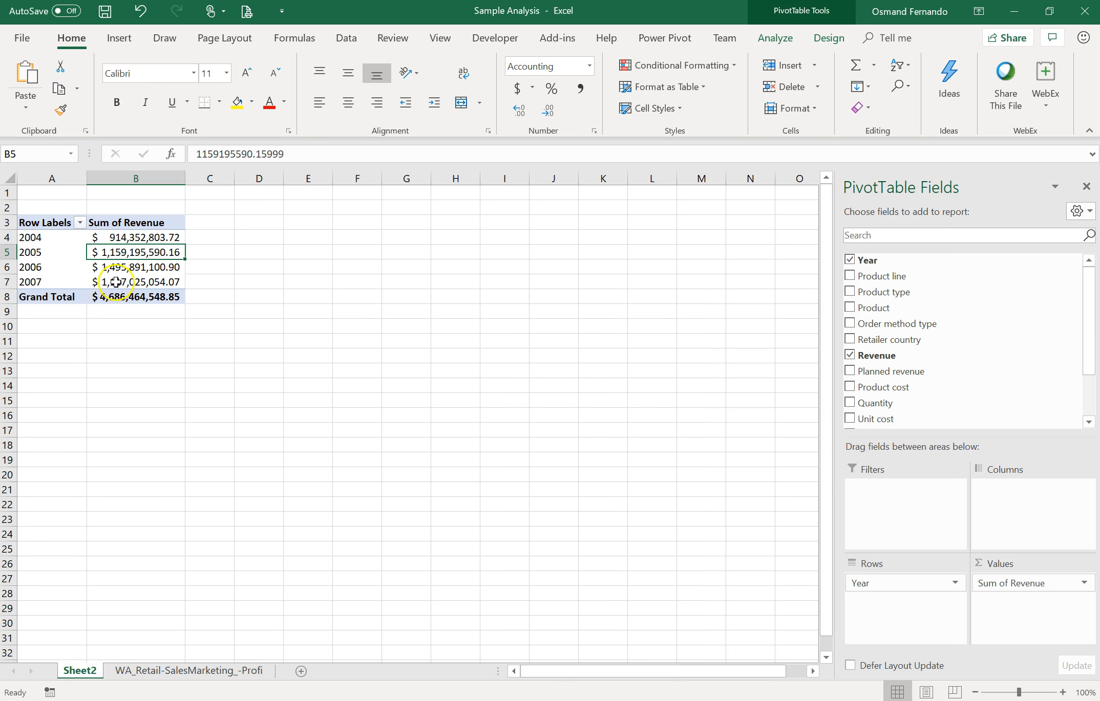
pyautogui.click(162, 282)
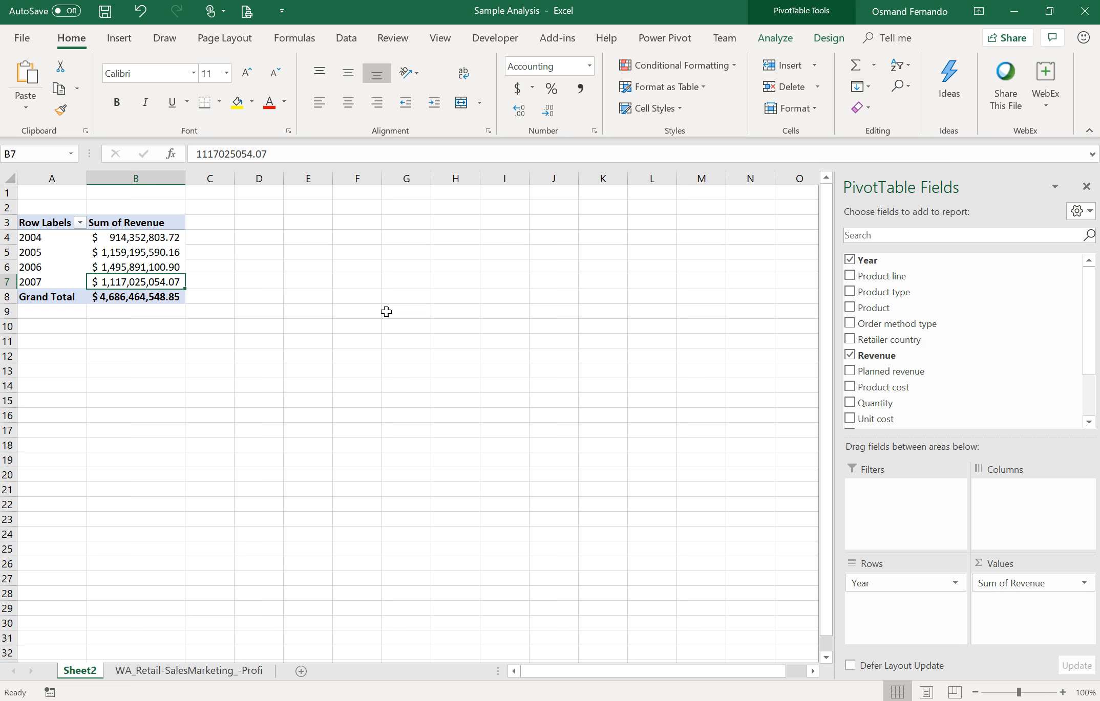
pyautogui.hotkey('ctrl', 'c')
pyautogui.press('Right')
pyautogui.press('Right')
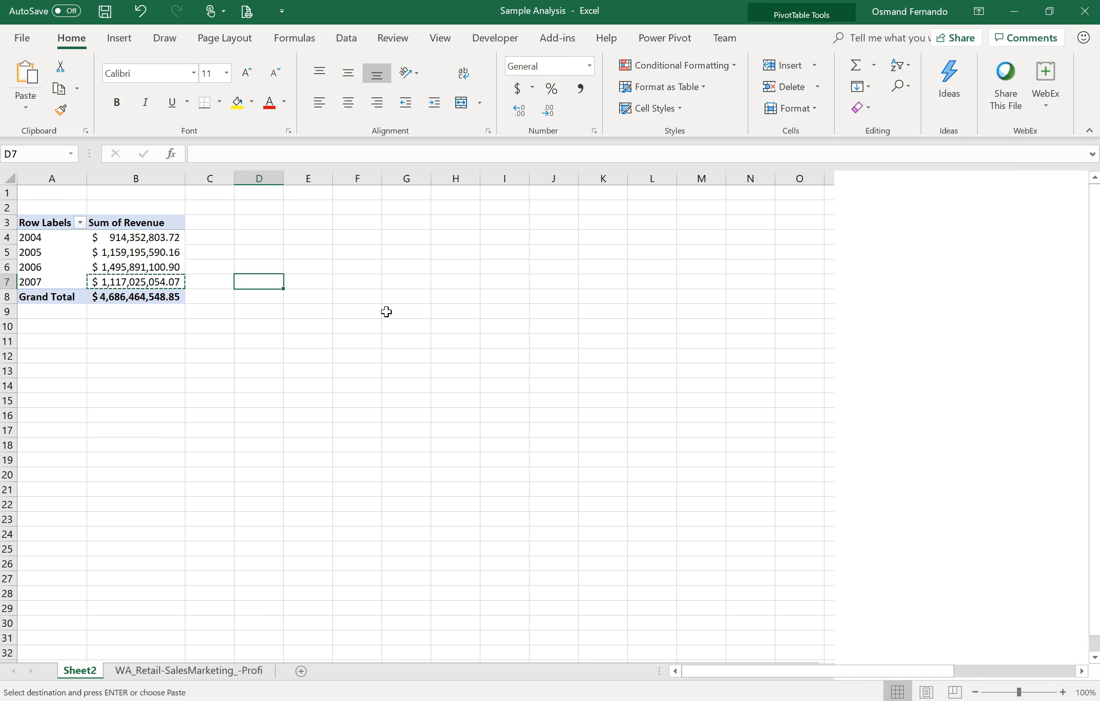
pyautogui.rightClick(267, 281)
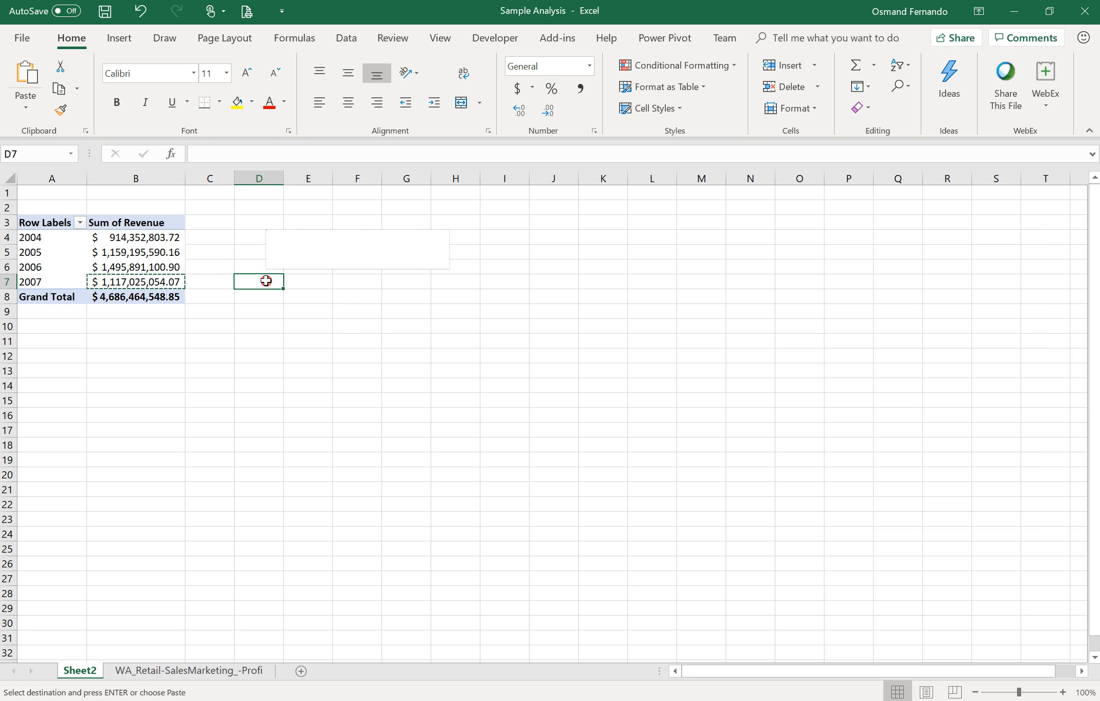
pyautogui.click(321, 347)
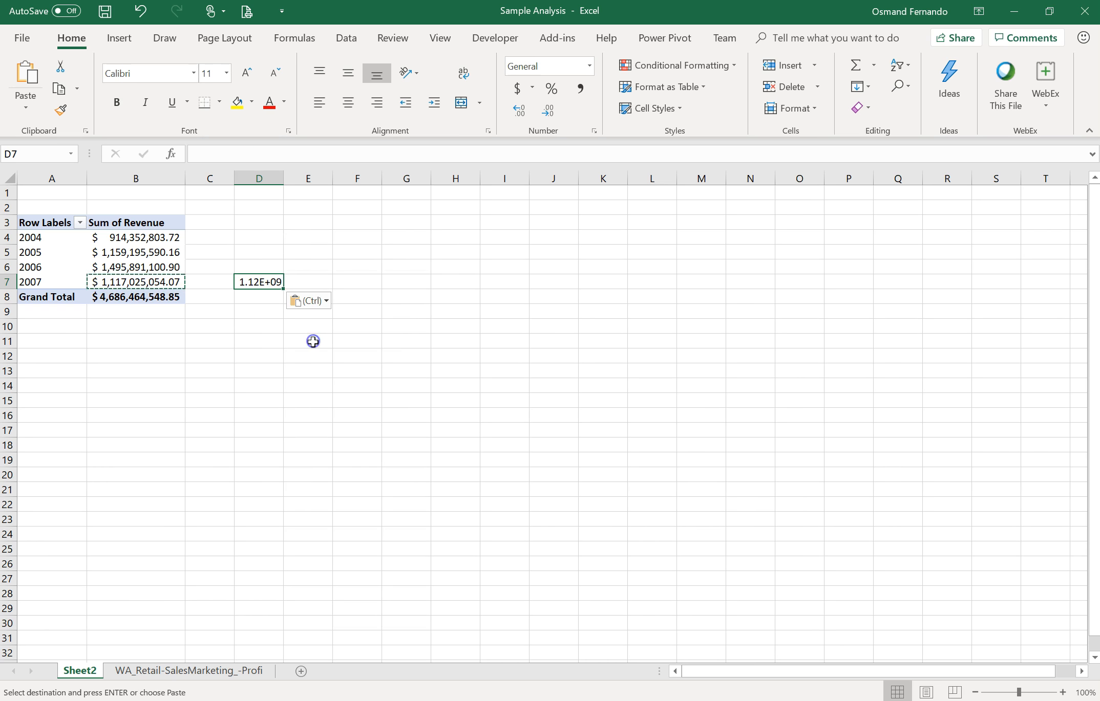
# - Fit column D's width to its contents and apply comma style to the value in D7
pyautogui.doubleClick(280, 180)
pyautogui.press('Escape')
pyautogui.click(576, 92)
pyautogui.click(436, 293)
# - Refresh the PivotTable to include the newly added source record
pyautogui.click(150, 281)
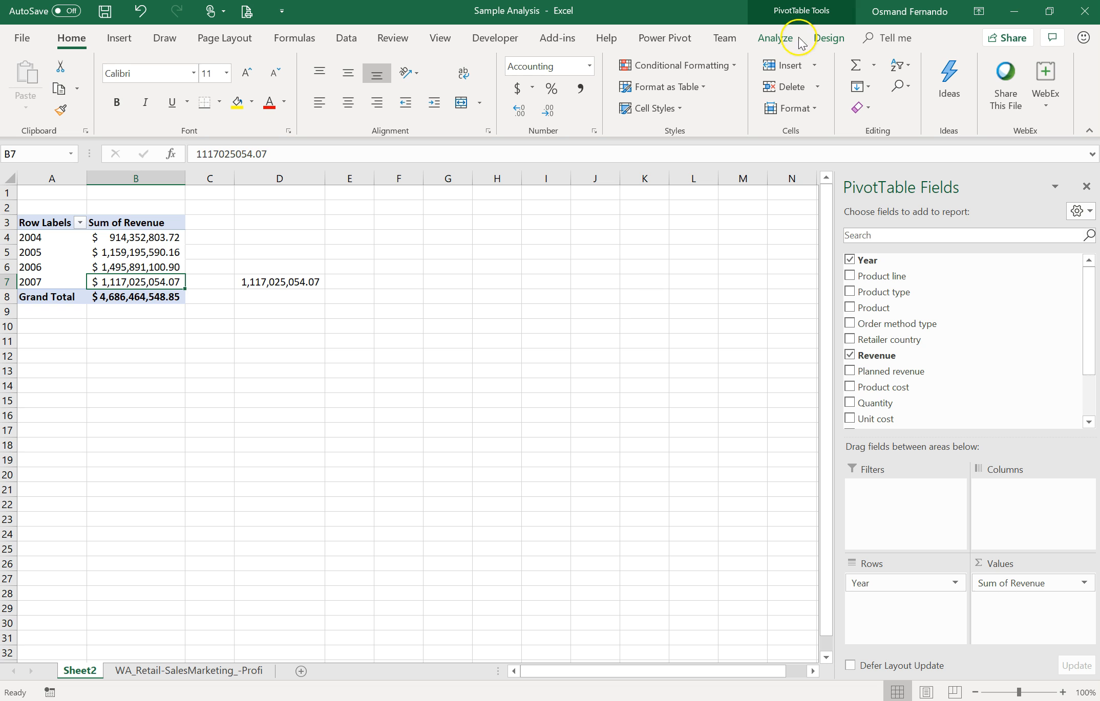
pyautogui.click(781, 41)
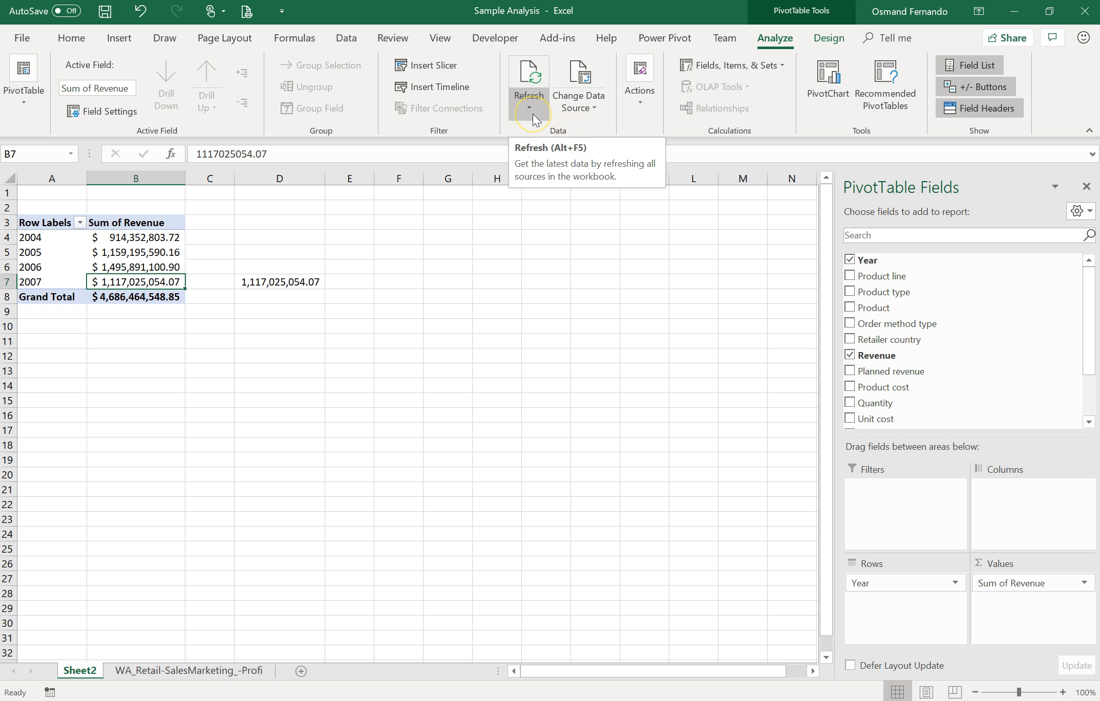
pyautogui.click(535, 80)
pyautogui.click(528, 109)
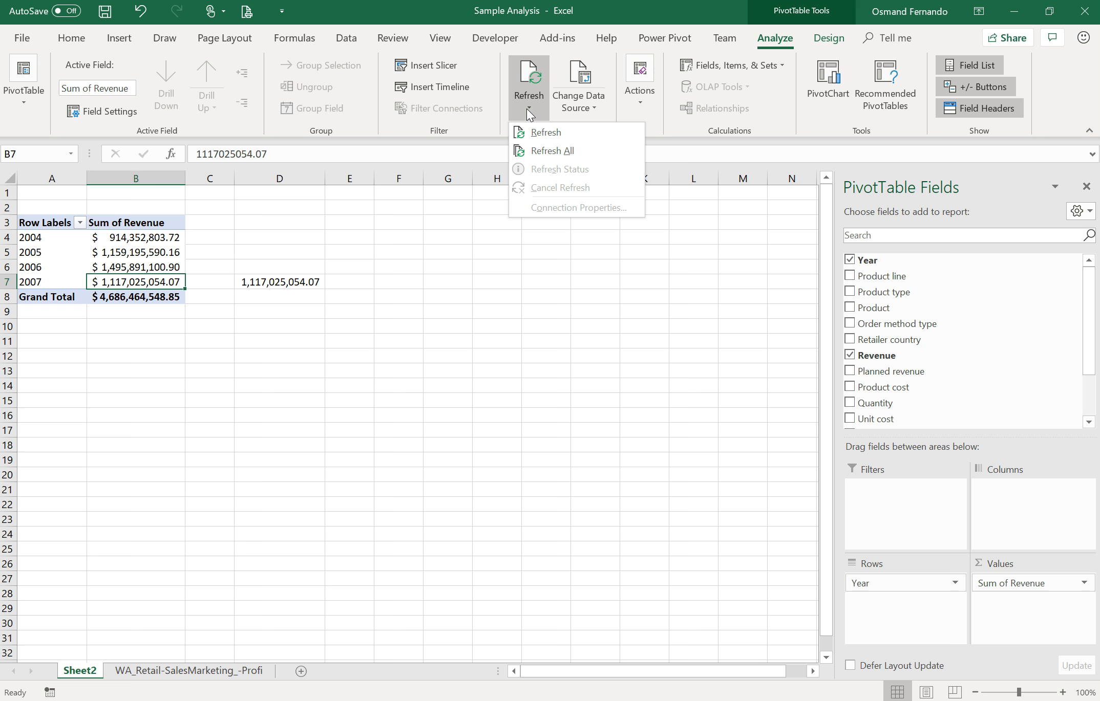
pyautogui.click(547, 189)
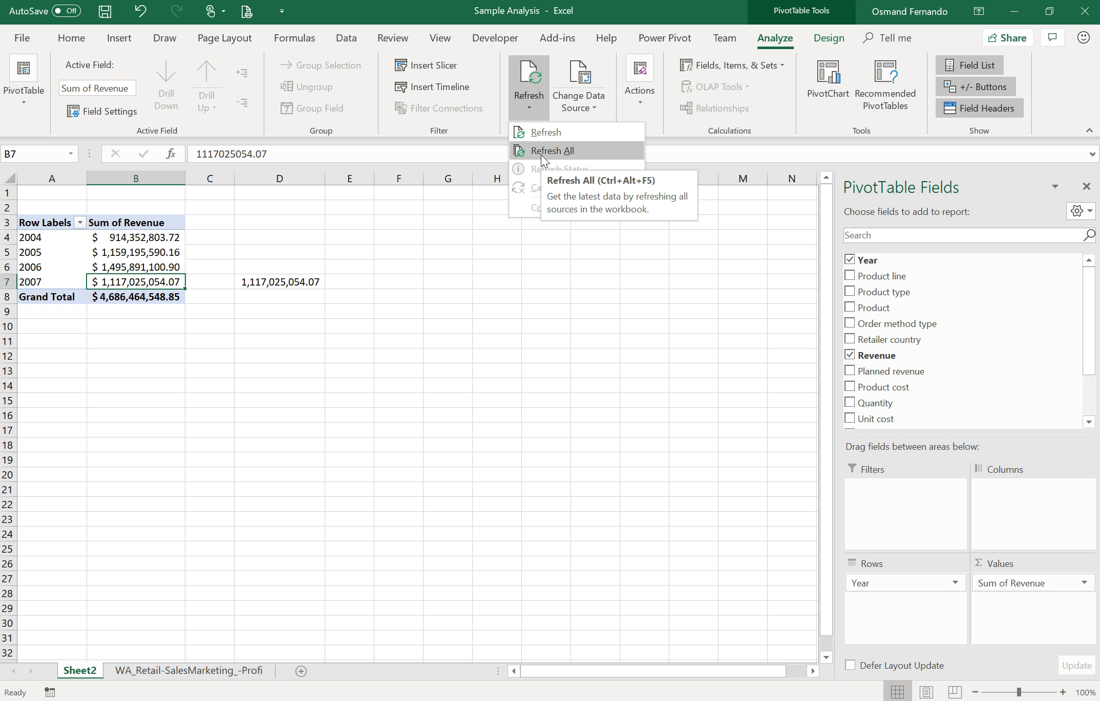
pyautogui.click(540, 142)
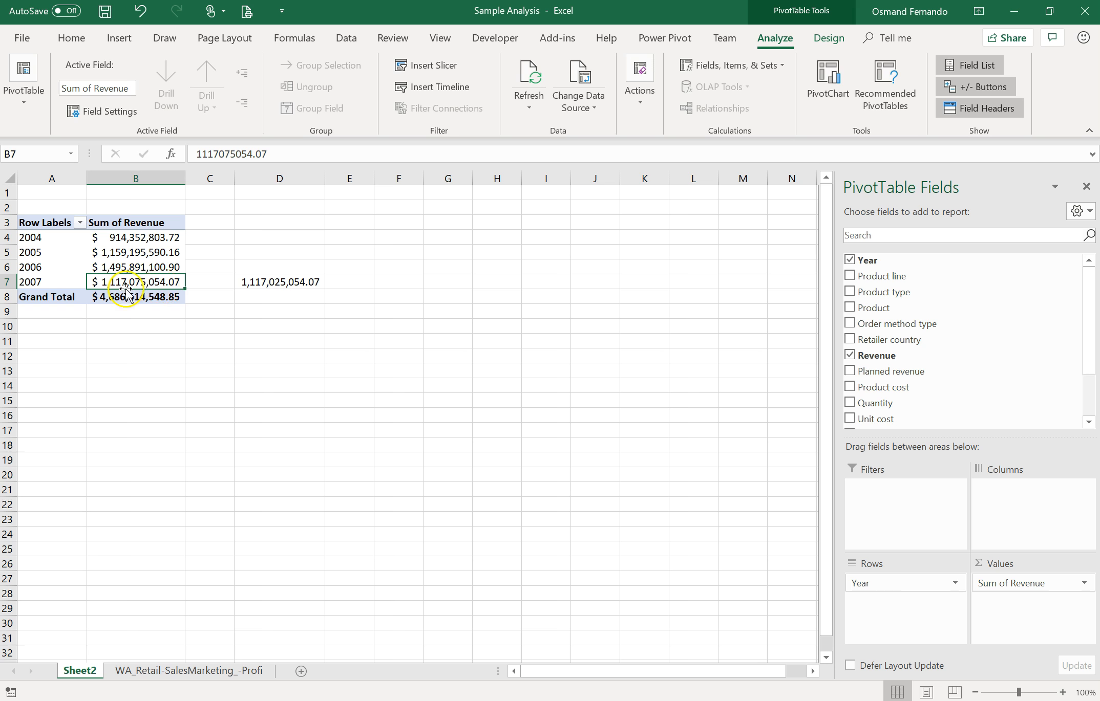
# - Delete the comparison value in cell D7 and reselect the PivotTable at its 2006 revenue
pyautogui.moveTo(152, 283)
pyautogui.click(259, 281)
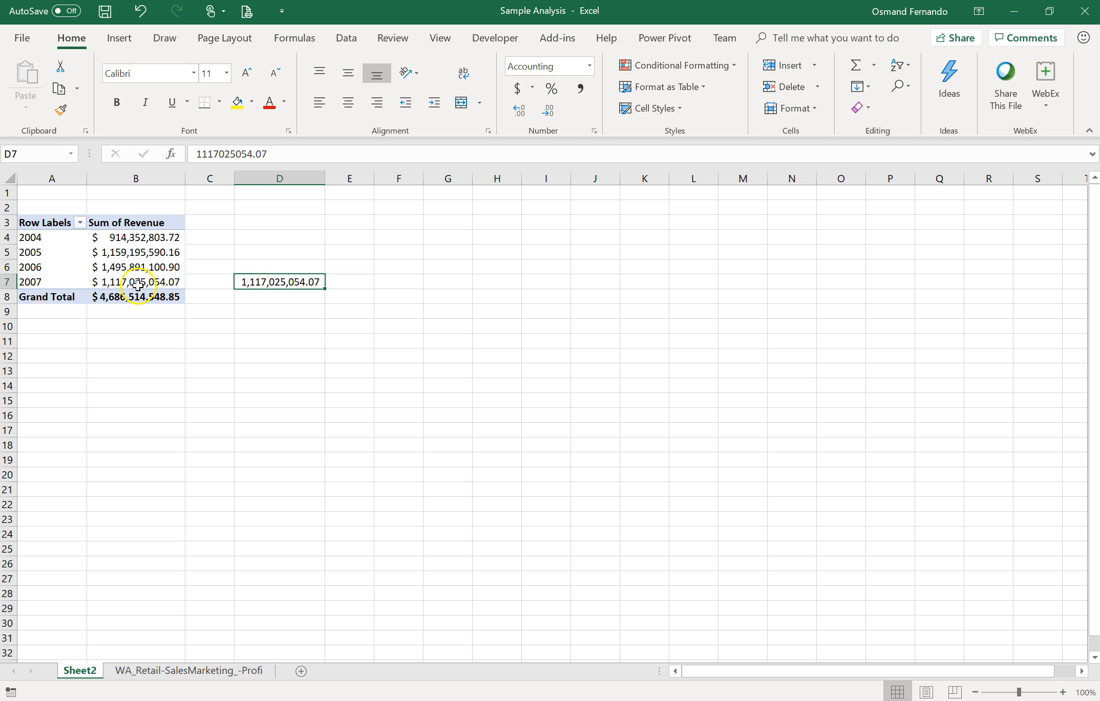
pyautogui.press('Delete')
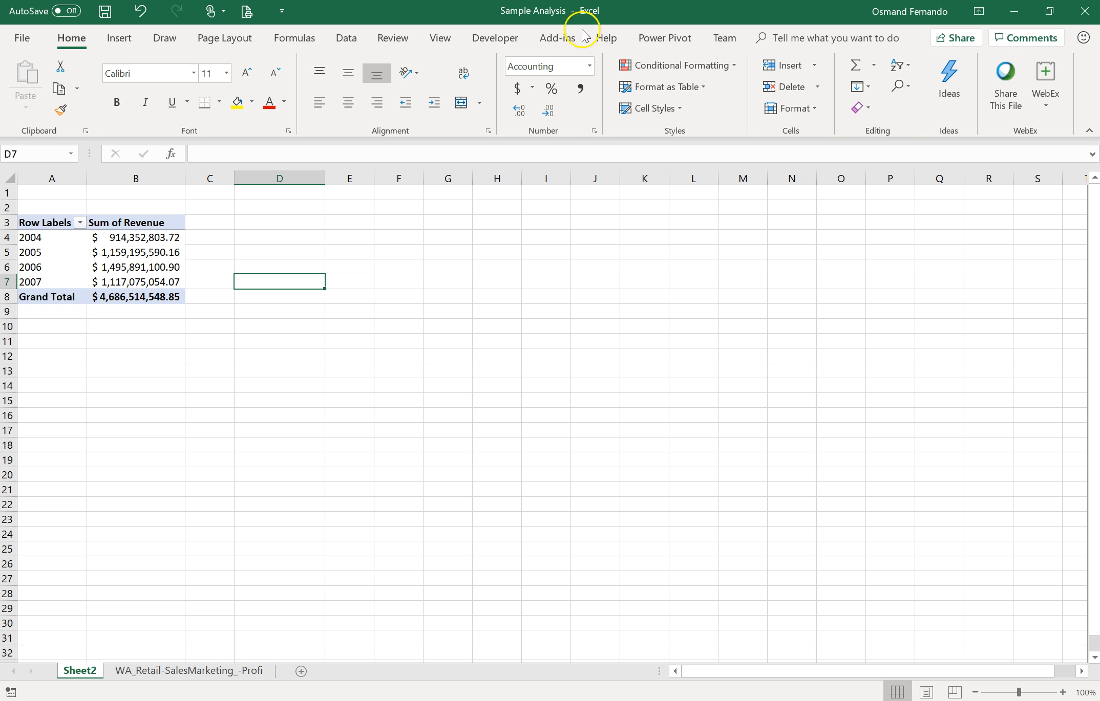
pyautogui.click(129, 266)
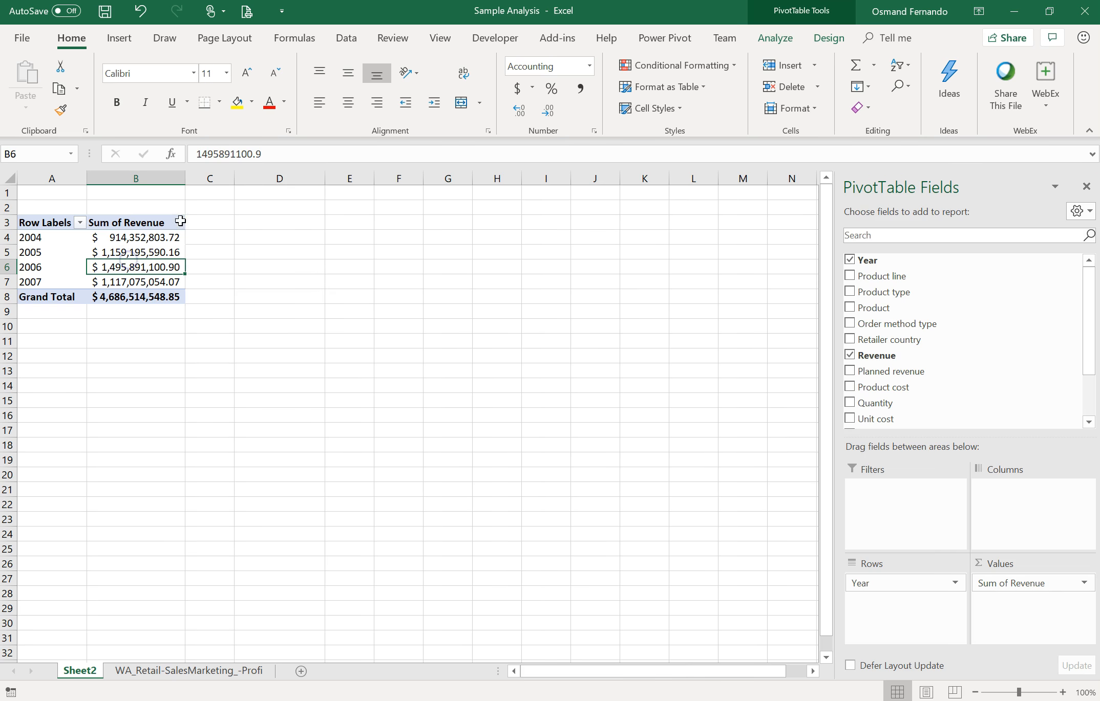
# - Narrow column A until its row labels are cut off and refresh the PivotTable
pyautogui.click(778, 40)
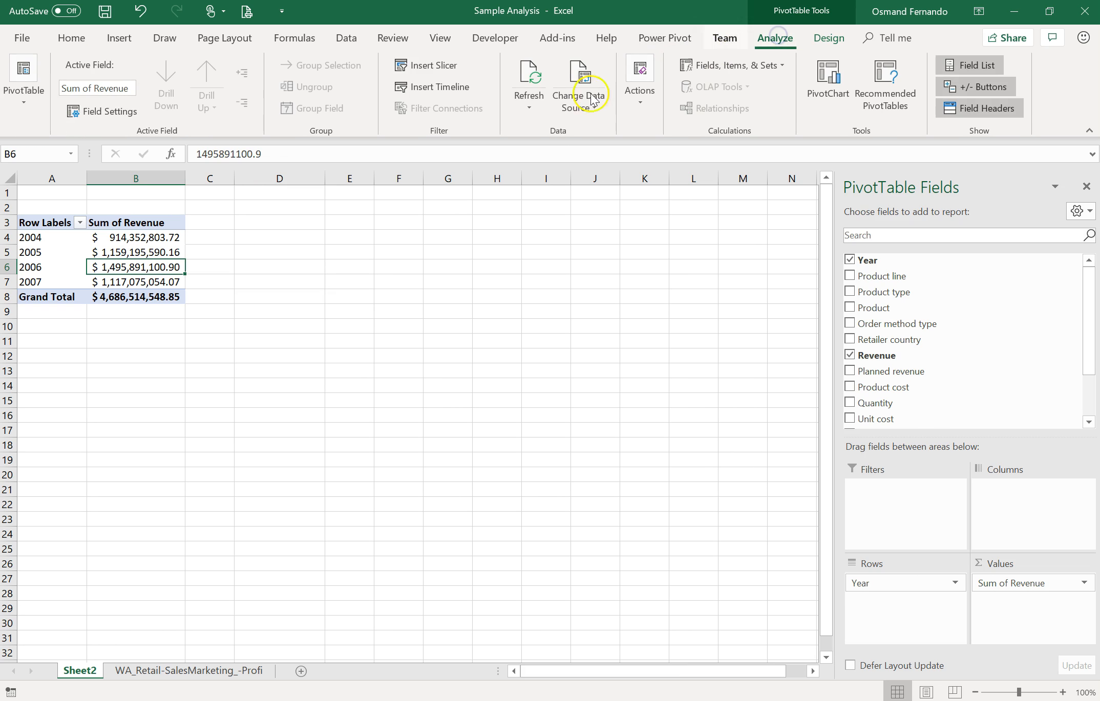
pyautogui.click(528, 109)
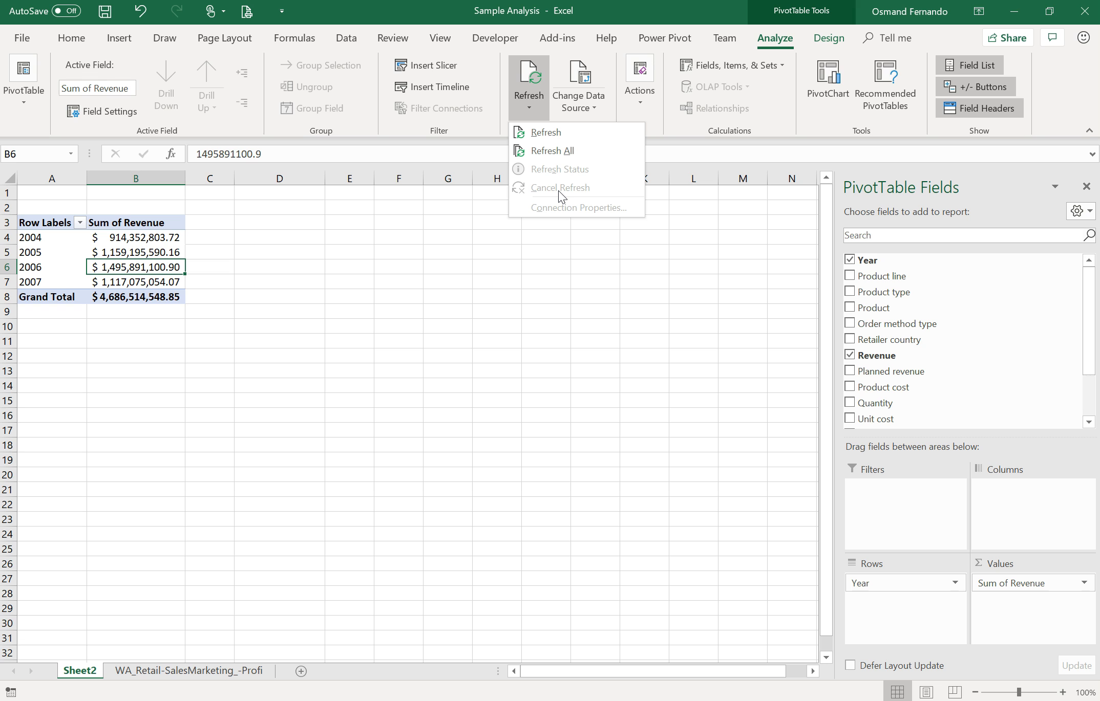
pyautogui.click(137, 247)
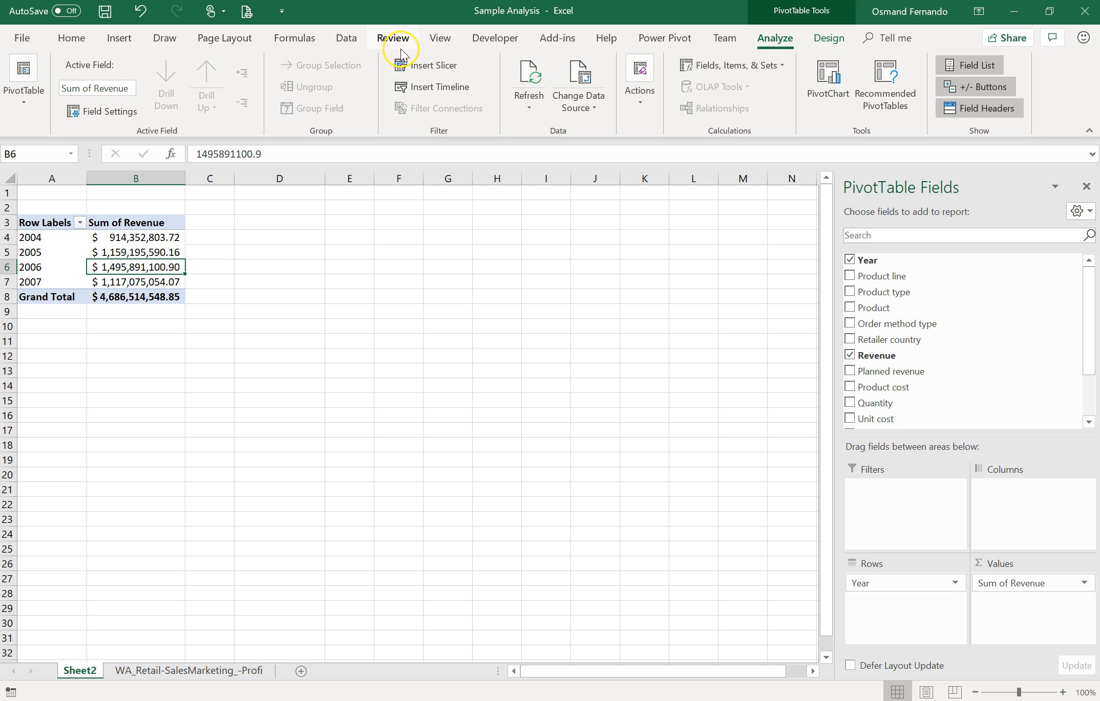
pyautogui.moveTo(86, 179); pyautogui.dragTo(62, 180)
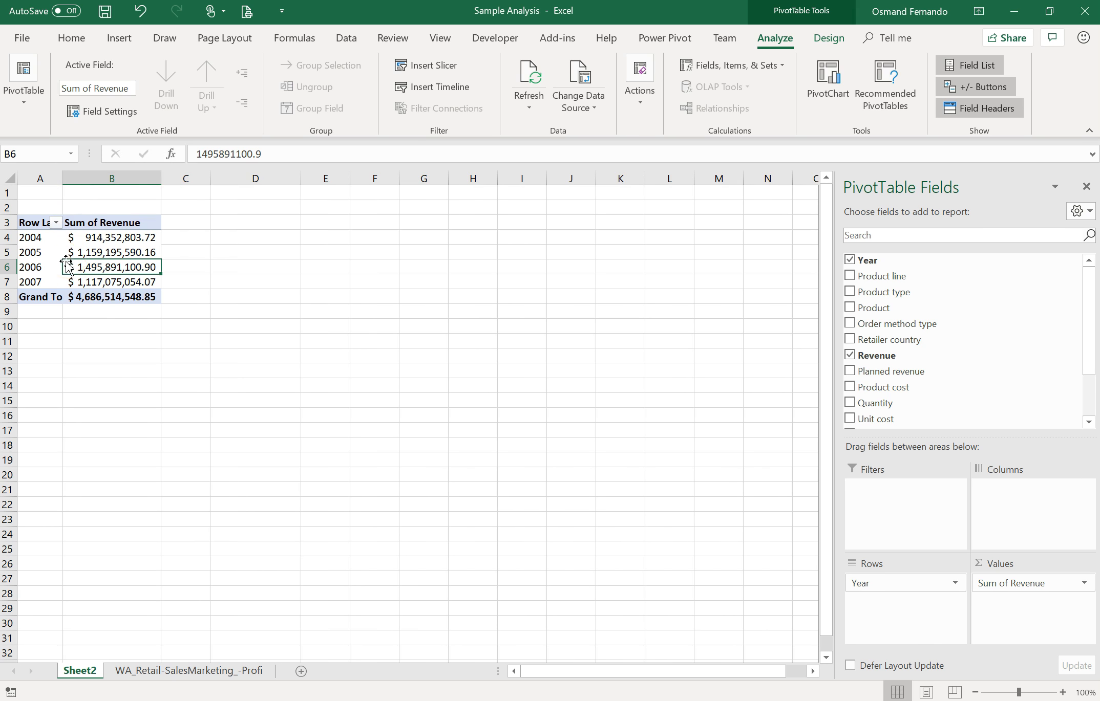
pyautogui.click(532, 76)
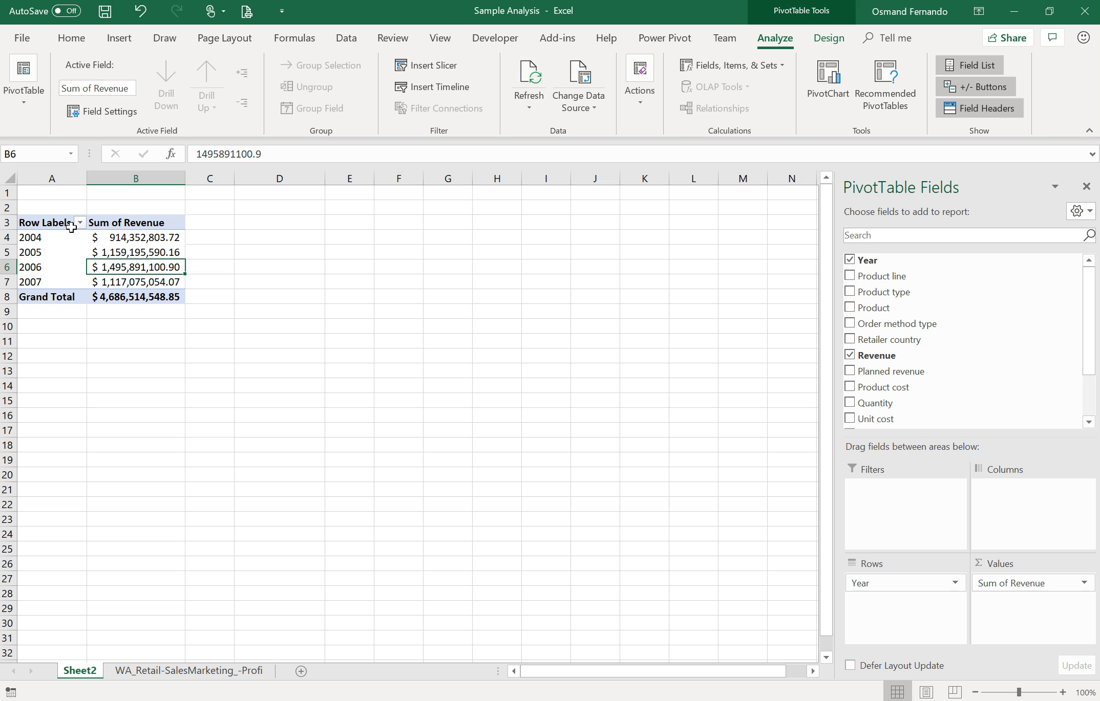
# - Narrow column A again, turn off autofit column widths and preserve cell formatting on update for the PivotTable, and refresh it
pyautogui.moveTo(85, 177); pyautogui.dragTo(59, 180)
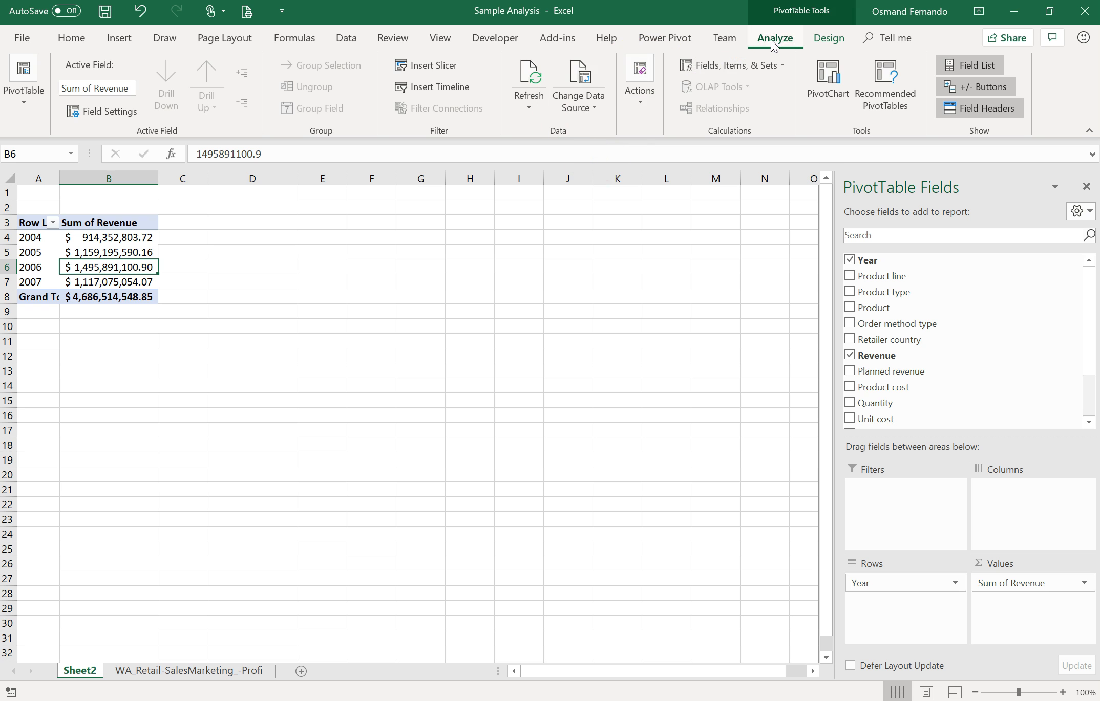
pyautogui.click(26, 107)
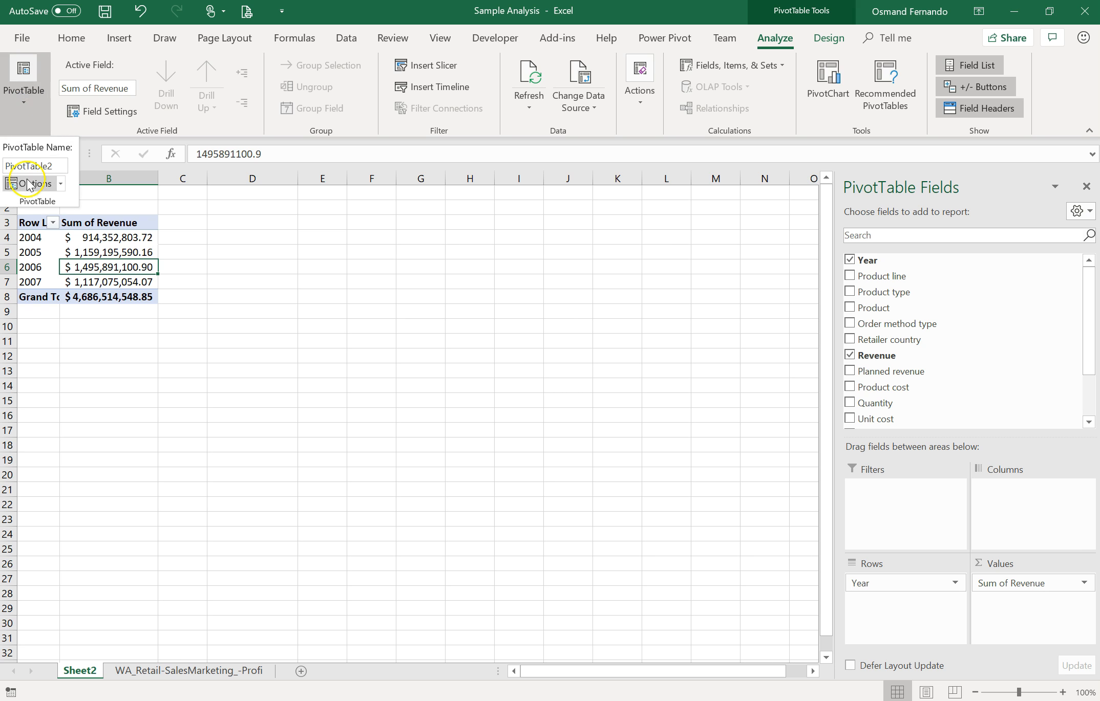
pyautogui.click(27, 184)
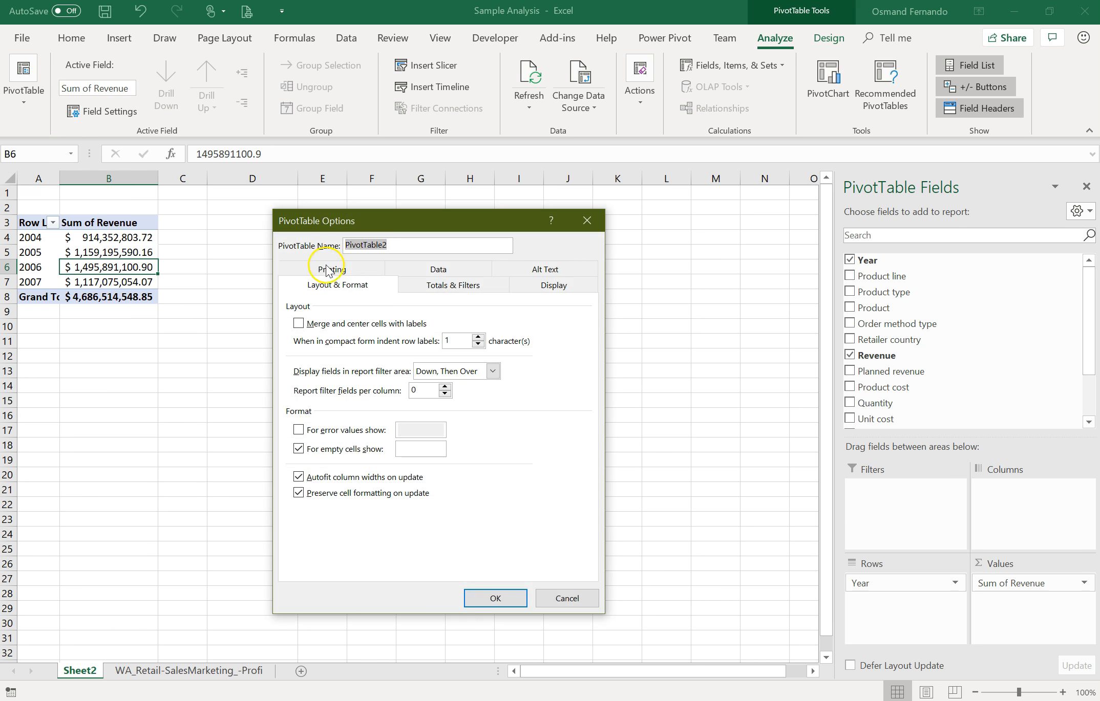
pyautogui.click(340, 284)
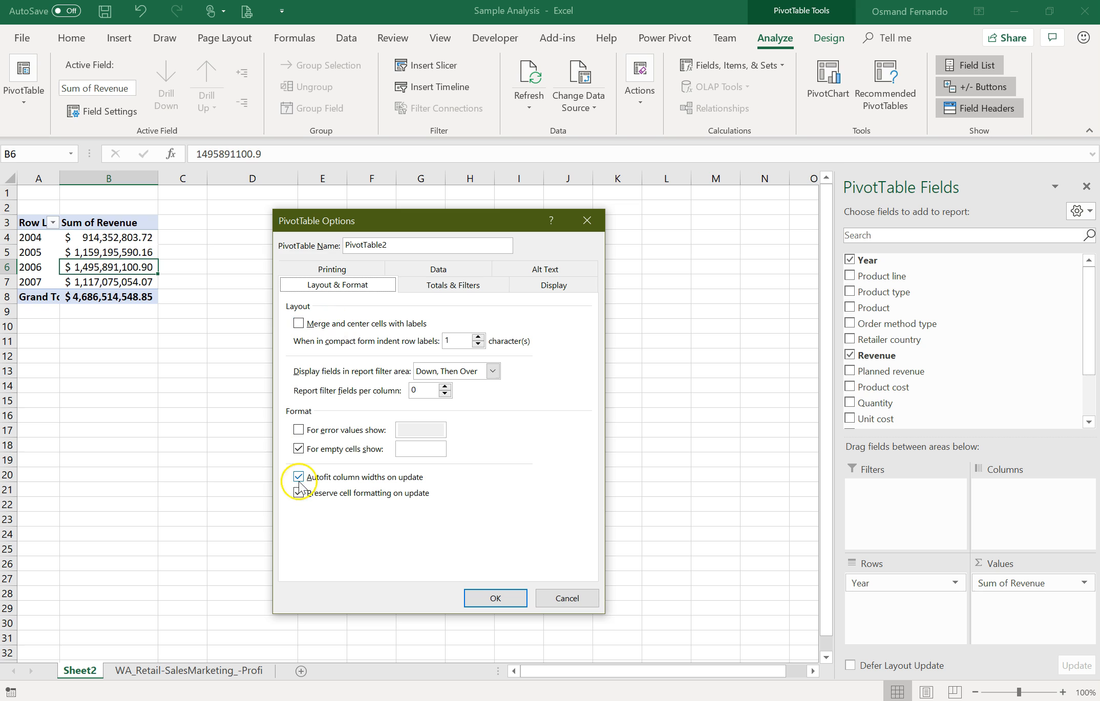
pyautogui.click(316, 496)
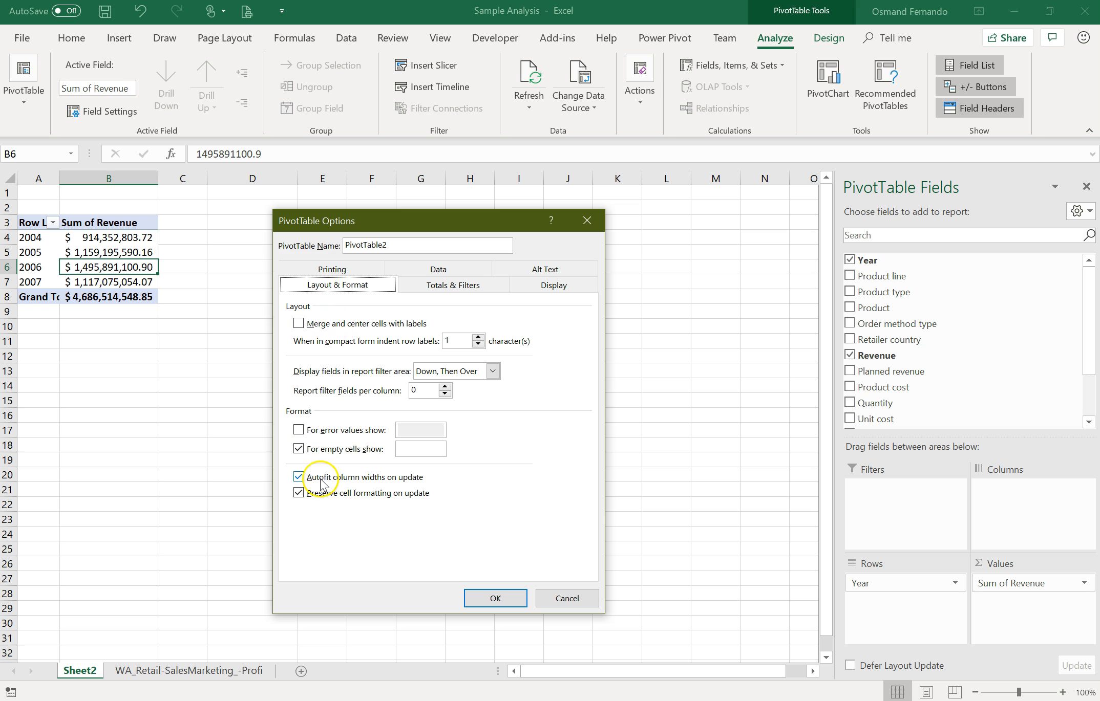
pyautogui.click(298, 477)
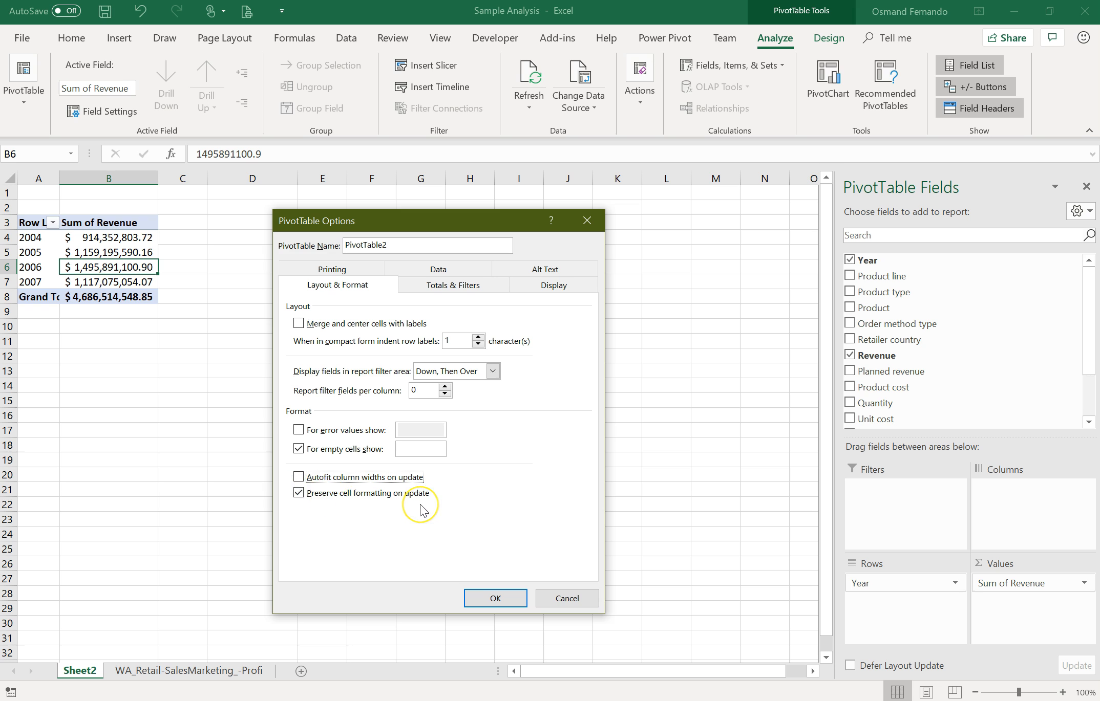
pyautogui.click(299, 493)
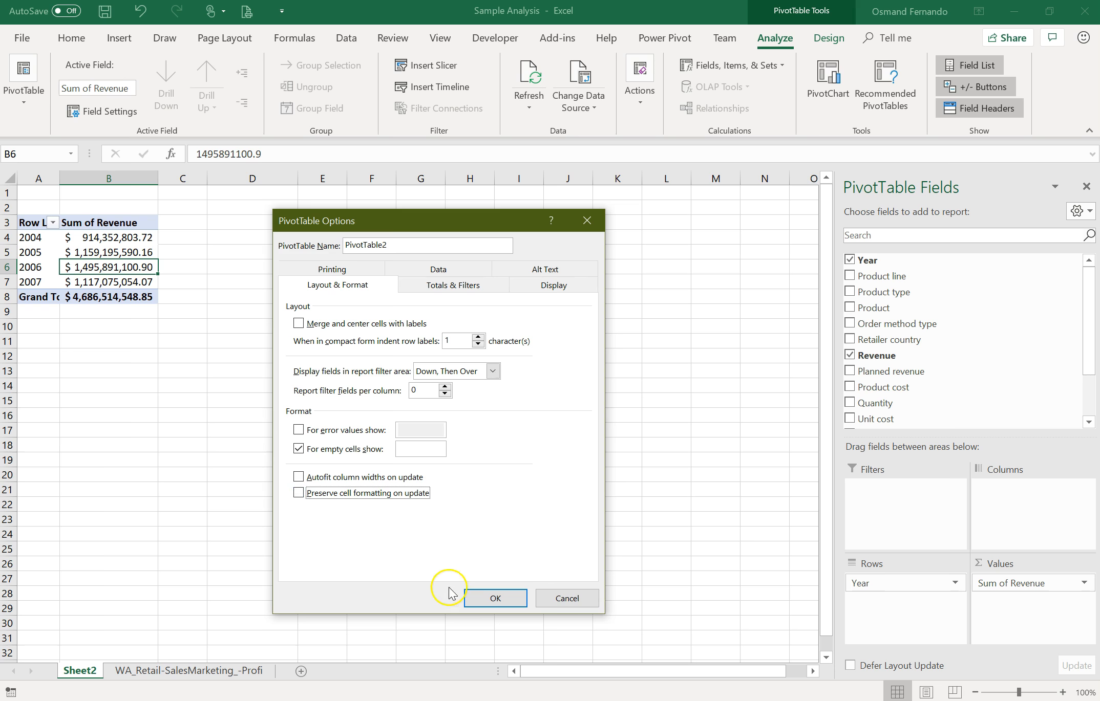
pyautogui.click(484, 604)
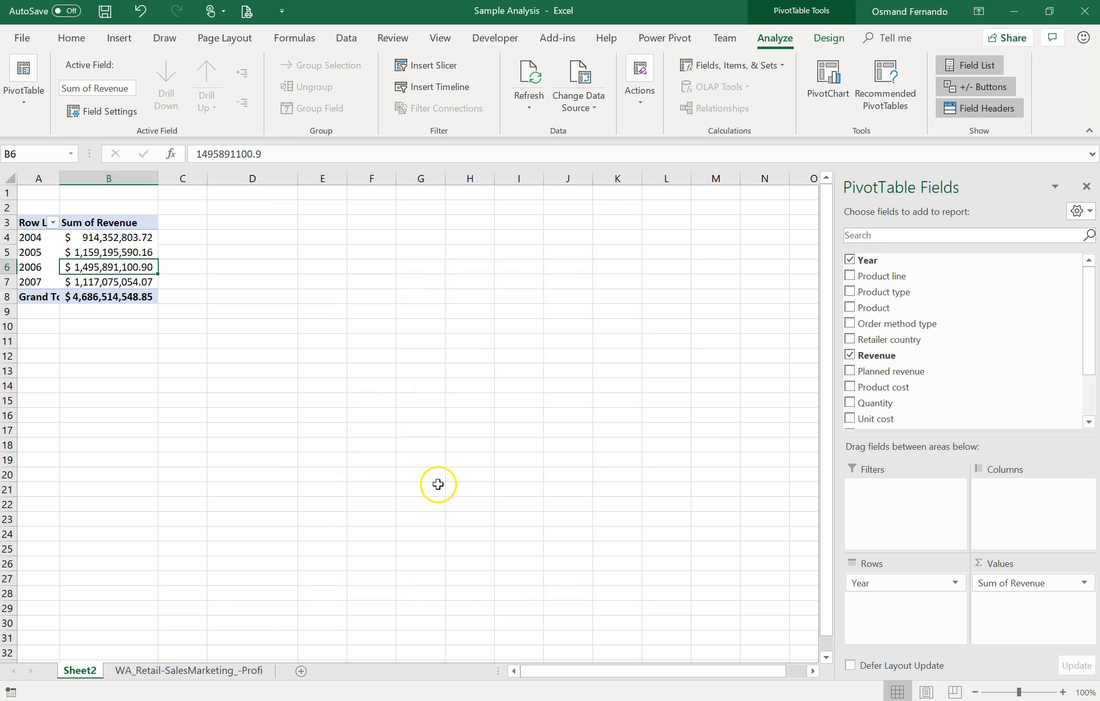
pyautogui.click(525, 74)
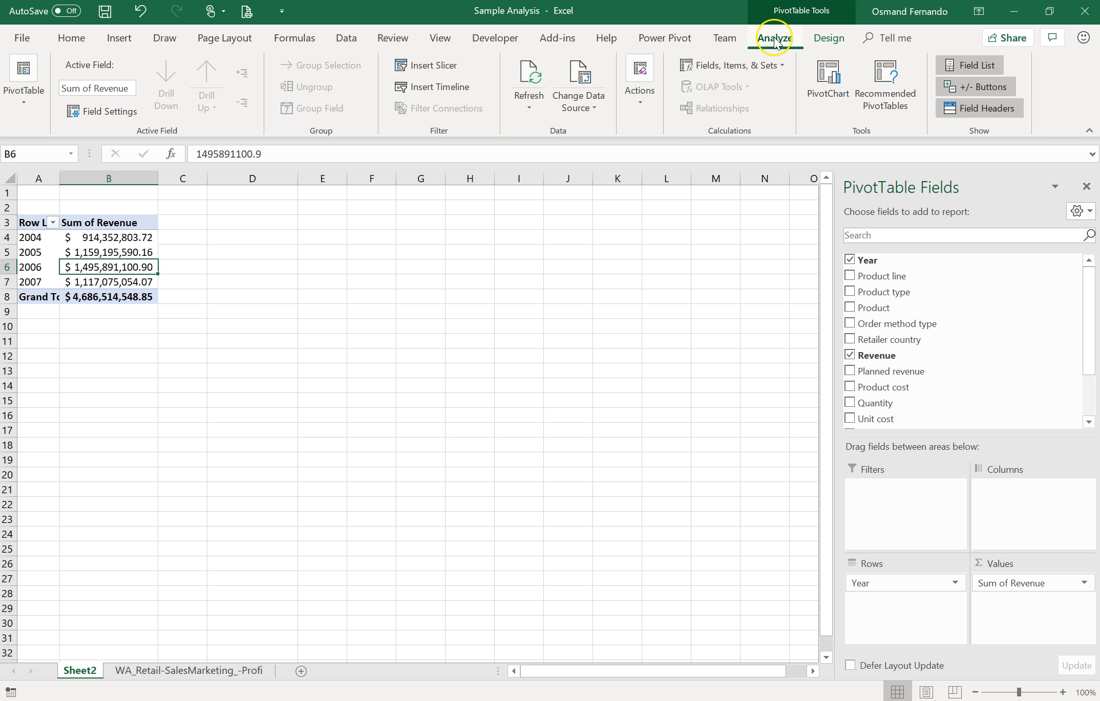
# - Set the PivotTable to refresh its data when opening the file and save the workbook
pyautogui.click(20, 90)
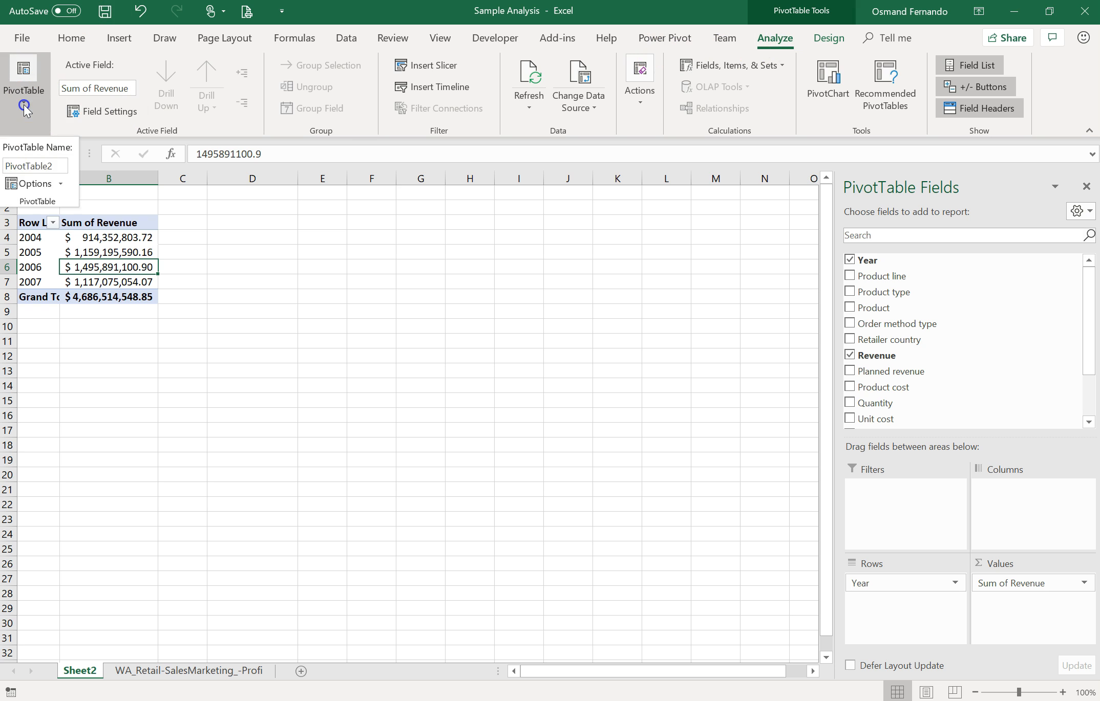
pyautogui.click(37, 185)
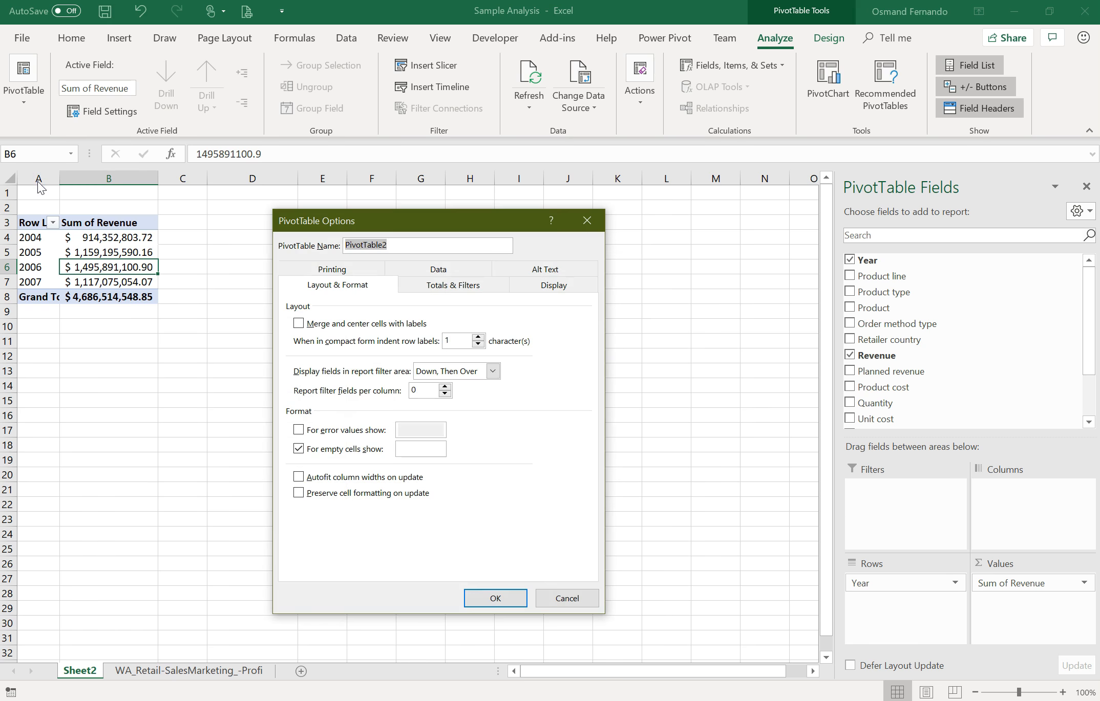
pyautogui.click(436, 270)
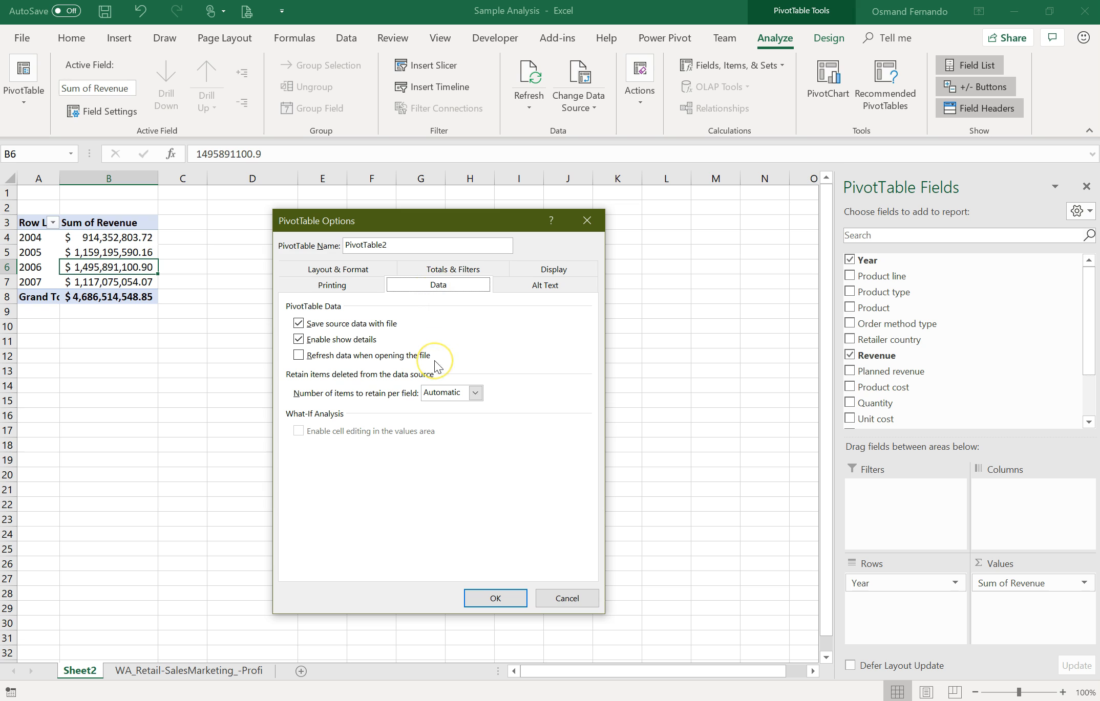
pyautogui.click(298, 356)
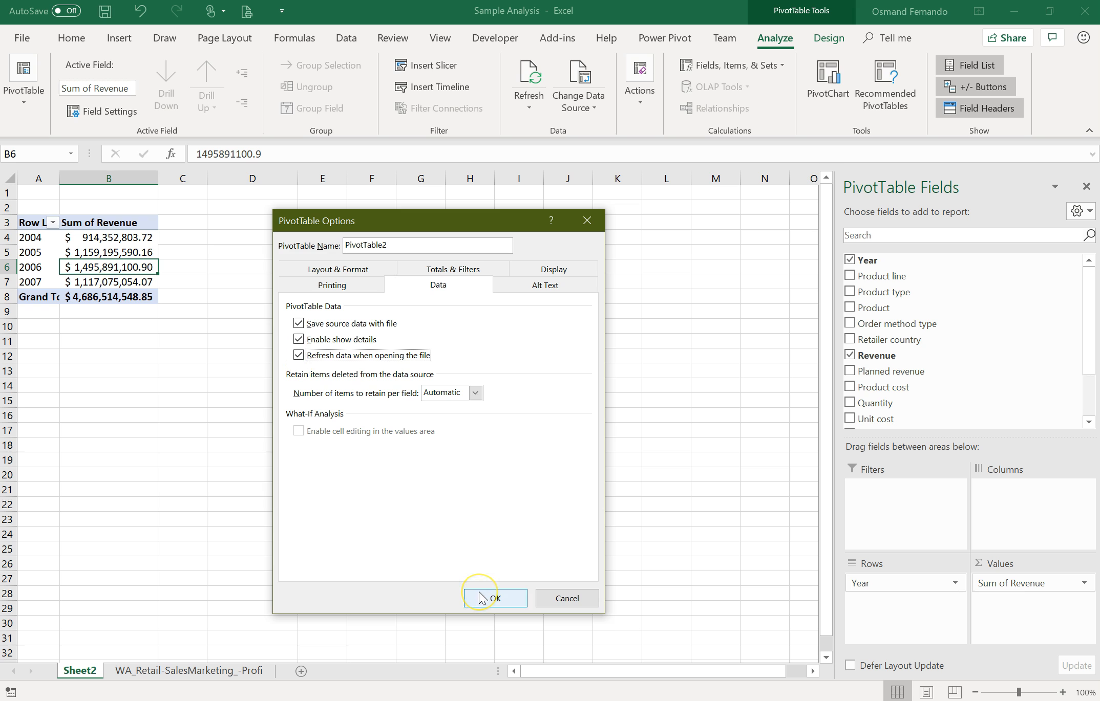
pyautogui.click(494, 599)
pyautogui.click(494, 598)
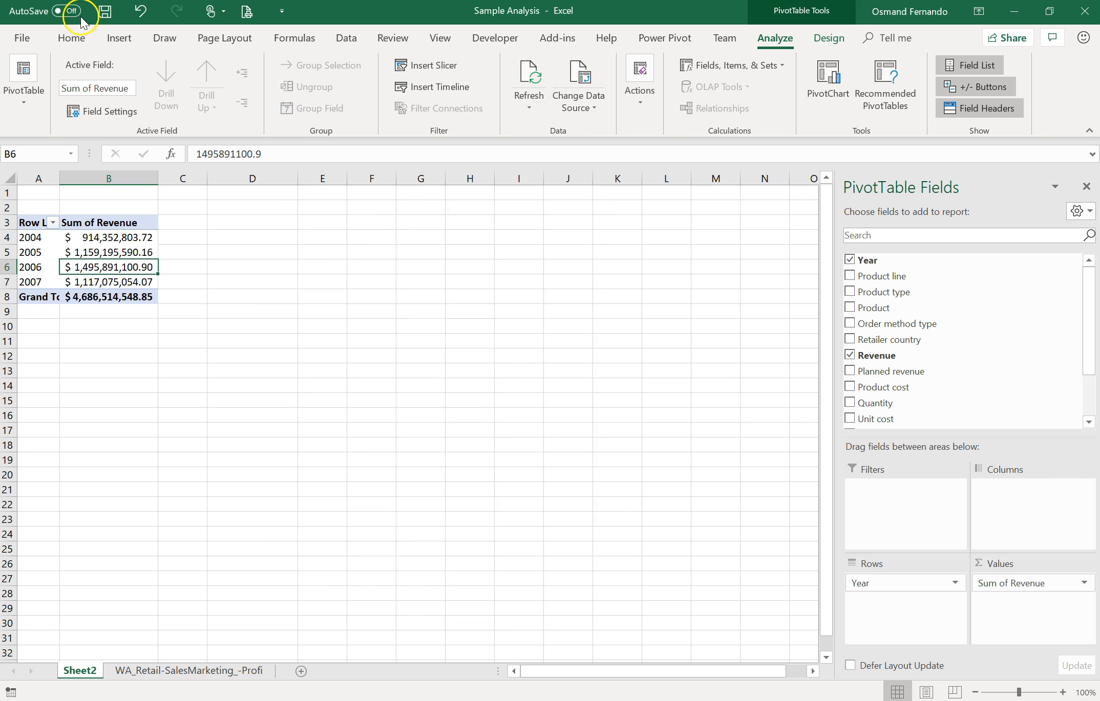
pyautogui.click(104, 11)
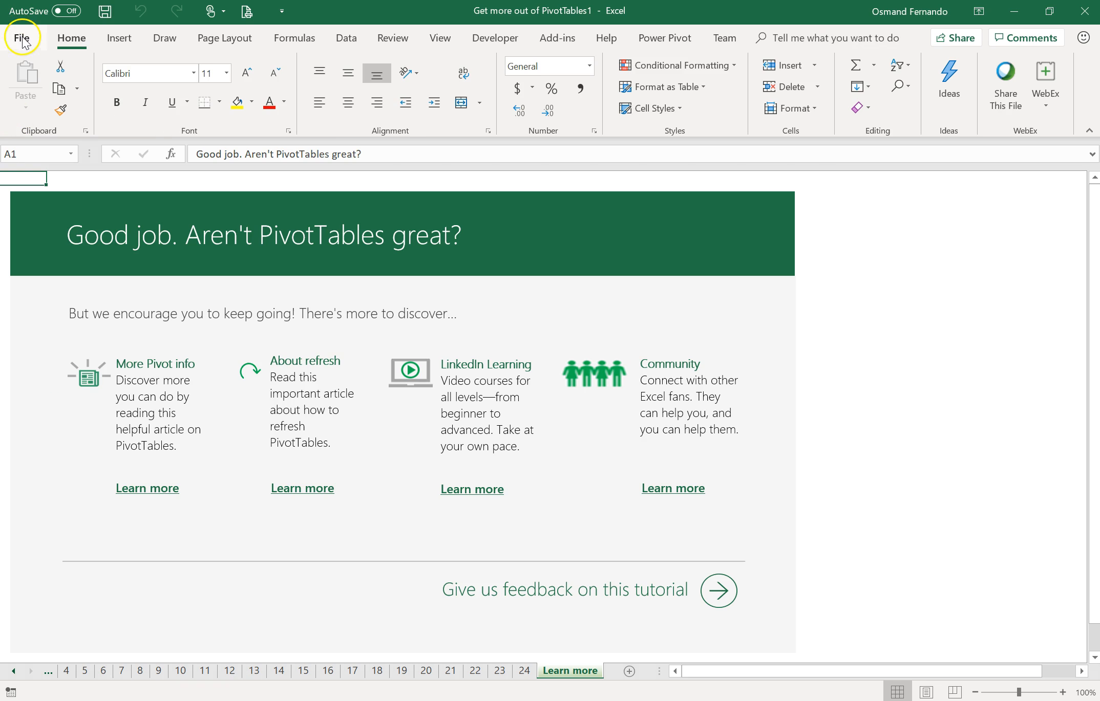
# - Reopen the Sample Analysis workbook from the recent files
pyautogui.click(23, 41)
pyautogui.click(44, 136)
pyautogui.click(455, 190)
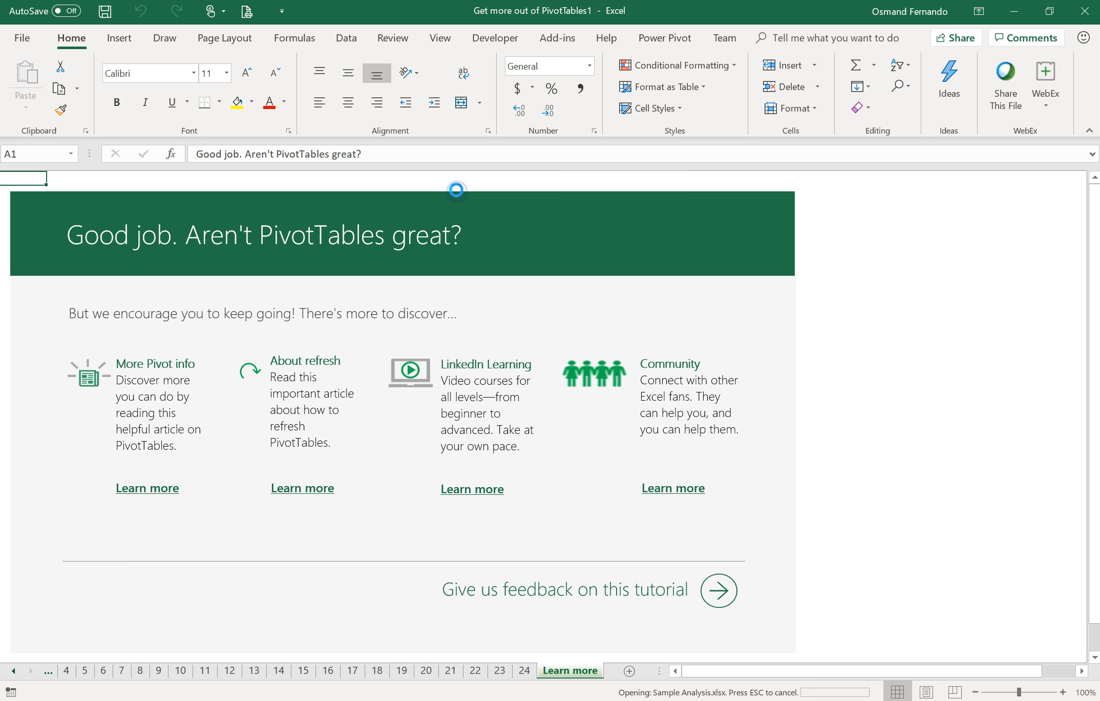